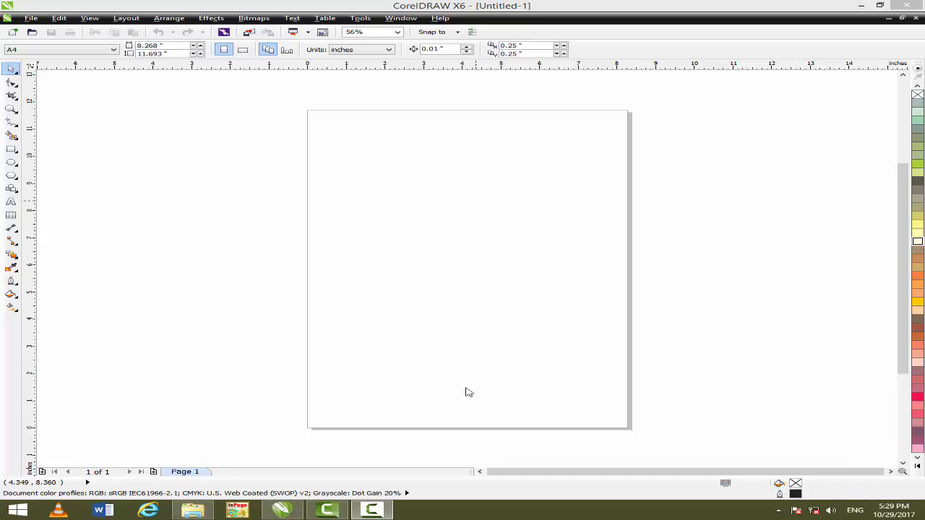
Import visiting-card-500x500 (1).jpg from the Desktop and place it on the page about 5.9 inches wide
left_click(187, 220)
right_click(187, 224)
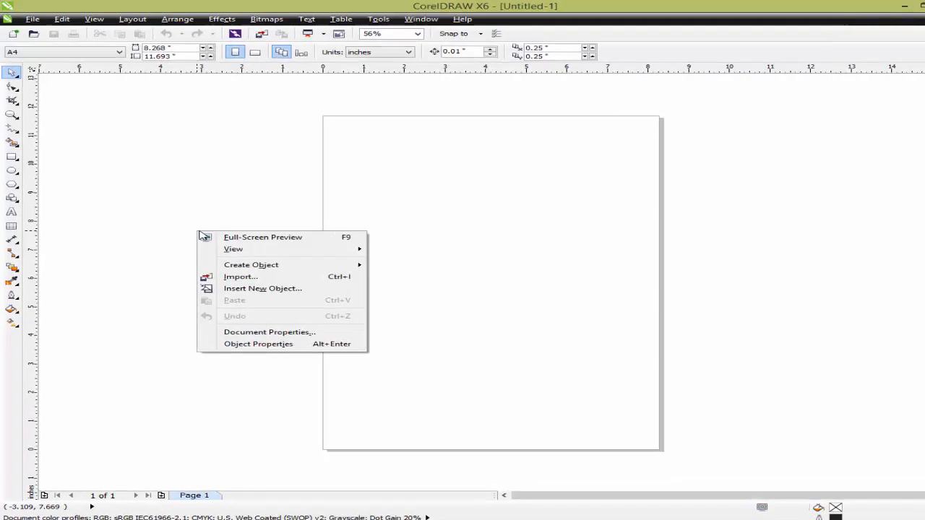
left_click(289, 265)
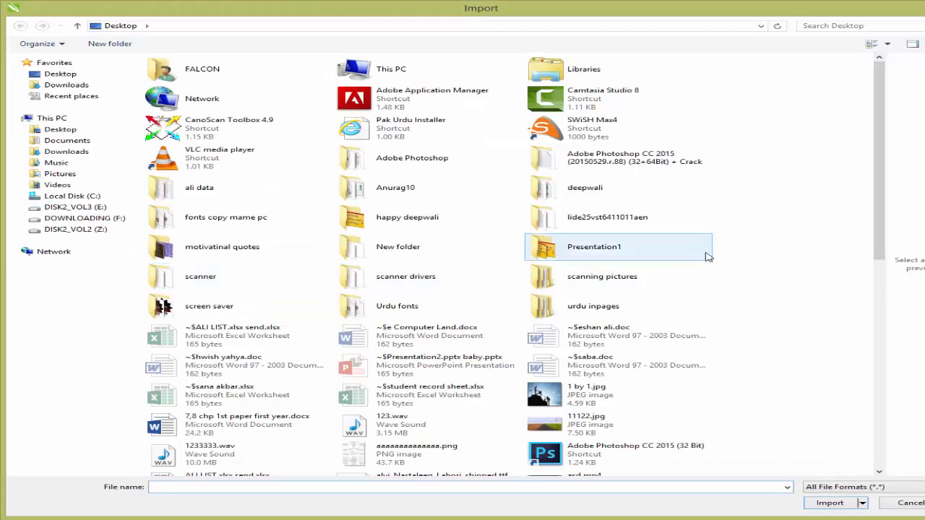
left_click_drag(878, 209, 874, 459)
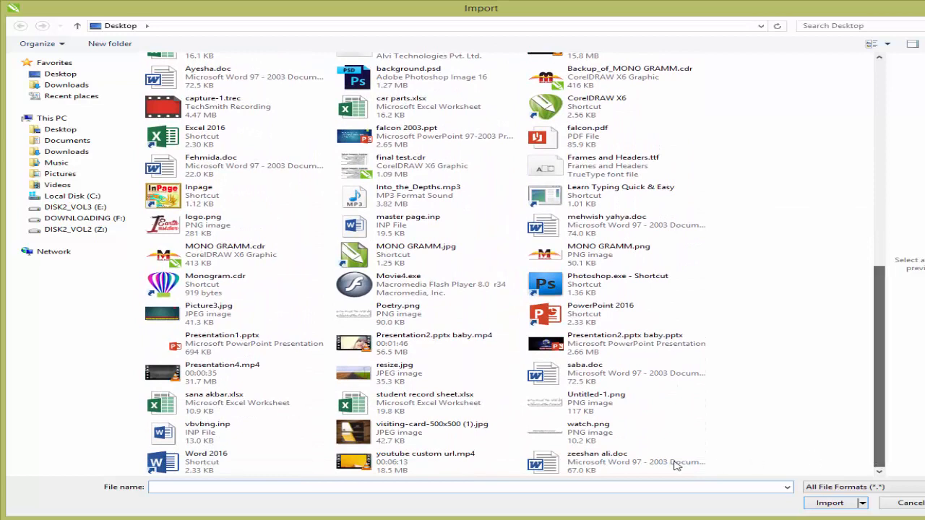
left_click(359, 439)
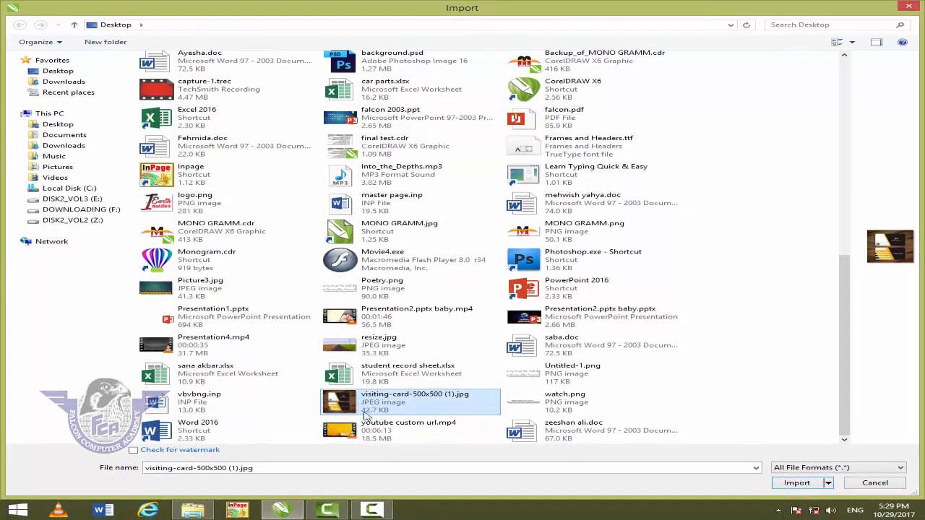
left_click(797, 483)
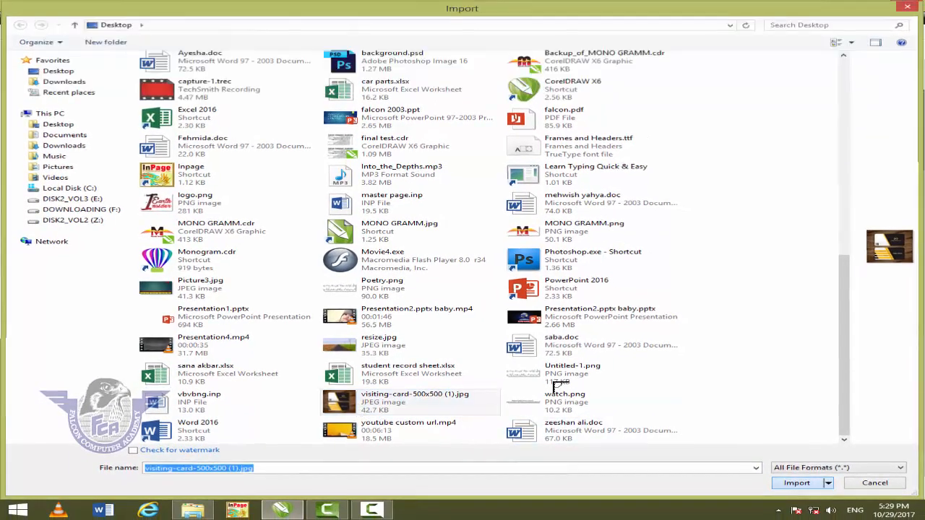
left_click_drag(480, 275, 554, 345)
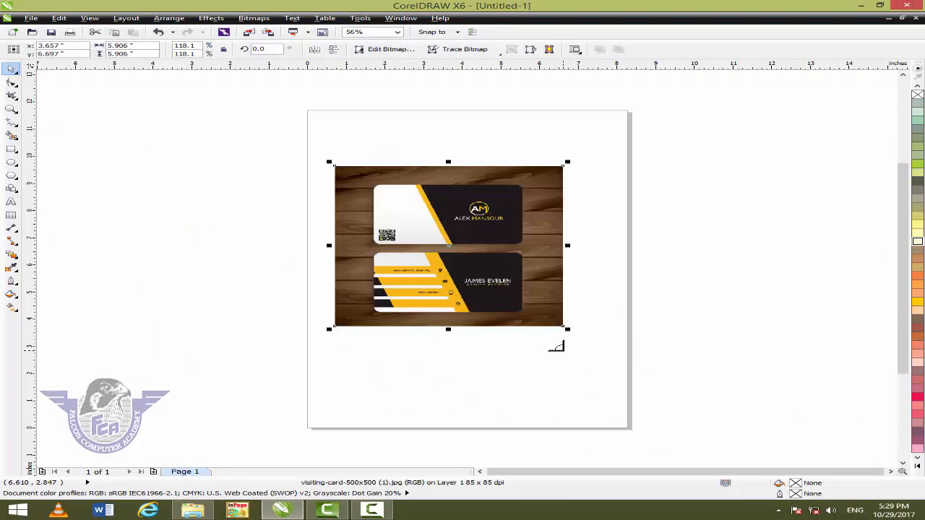
Crop the image from above with the Shape tool, moving its two upper nodes down to the top edge of the lower card
key("shift+F2")
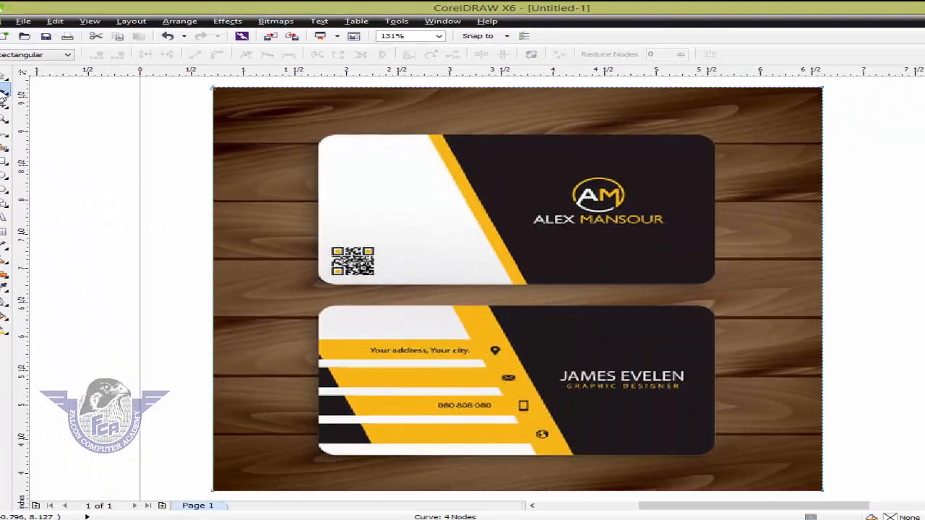
left_click(34, 271)
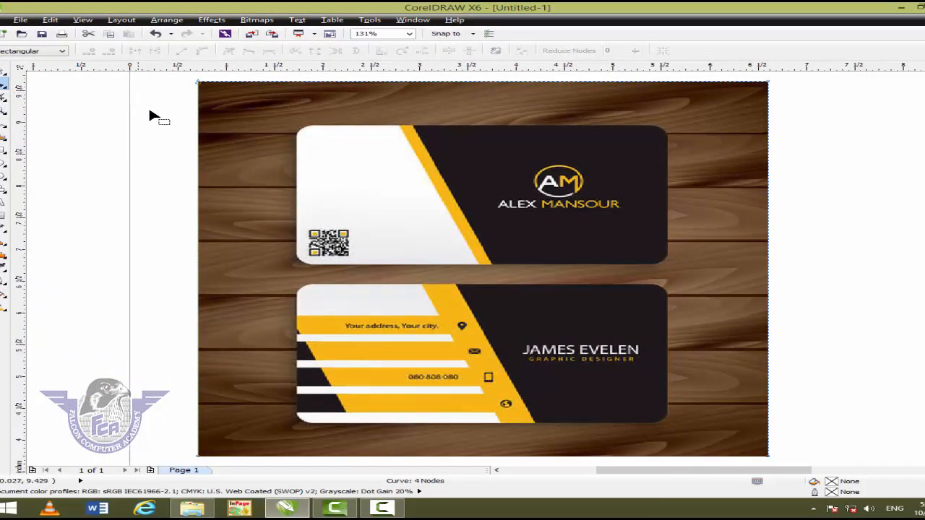
left_click_drag(167, 122, 831, 110)
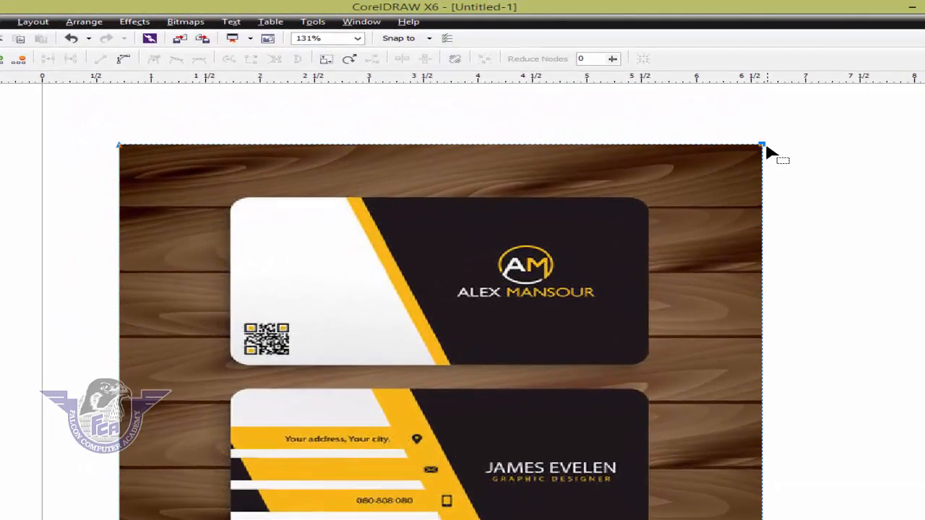
left_click_drag(764, 149, 778, 391)
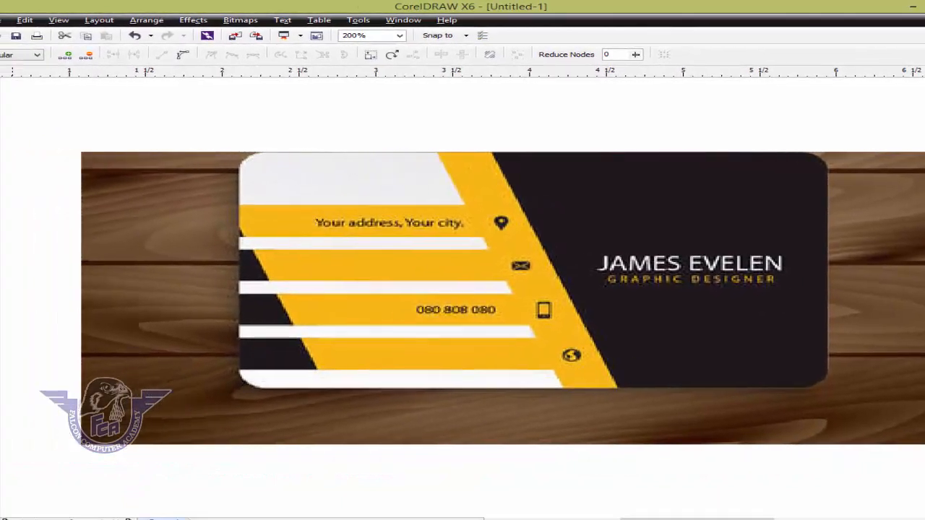
Crop the wooden background on both sides of the lower card, moving the image's side nodes in to the card's left and right edges
left_click_drag(195, 121, 75, 503)
left_click_drag(139, 444, 295, 446)
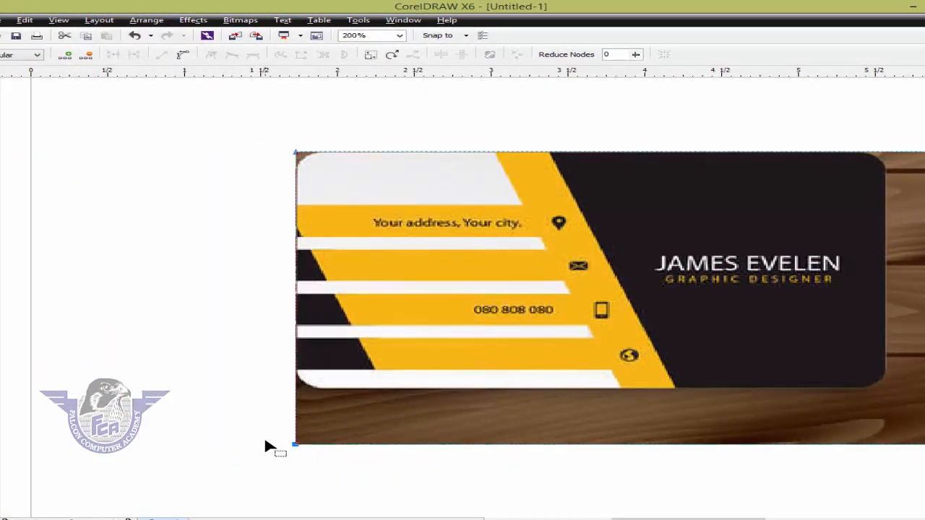
key("F4")
left_click_drag(777, 93, 877, 483)
left_click_drag(835, 422, 640, 415)
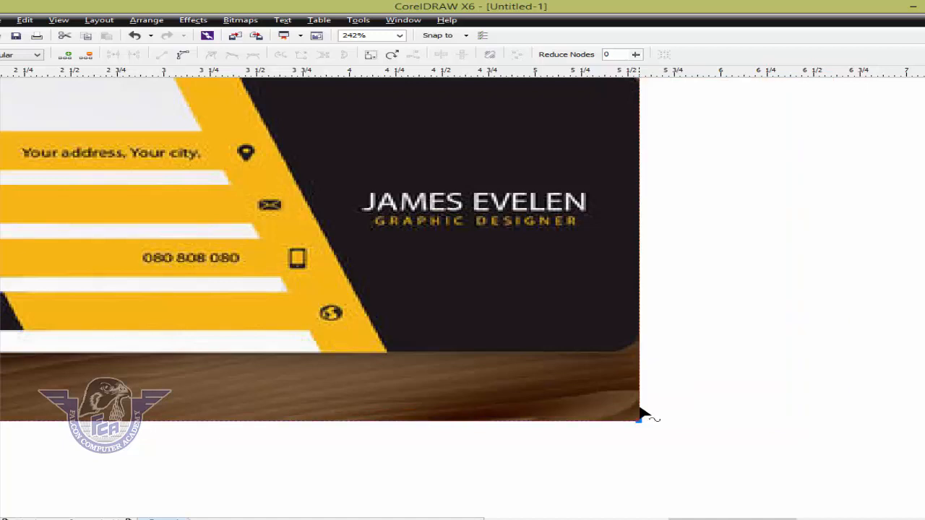
Crop the wooden strip below the card by moving the image's lower nodes up to the card's bottom edge
key("F4")
scroll(477, 289, "down", 2)
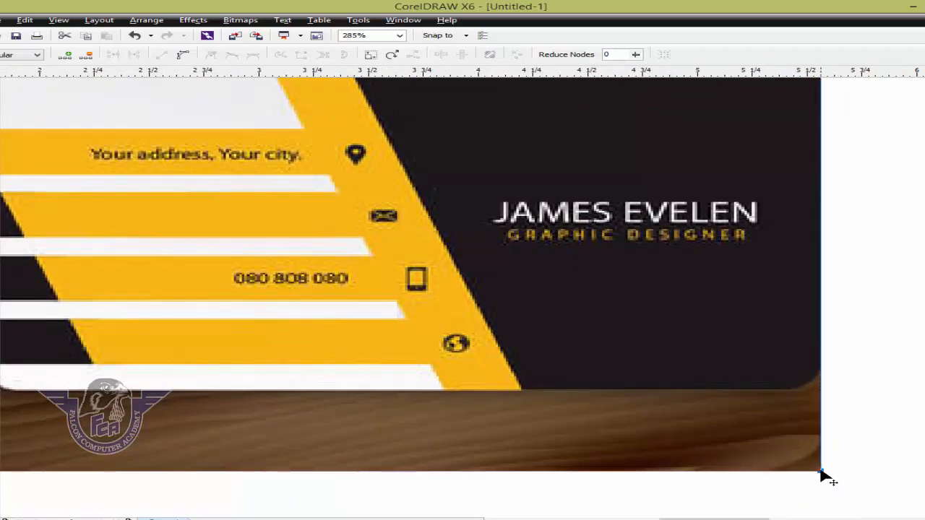
left_click_drag(821, 474, 824, 390)
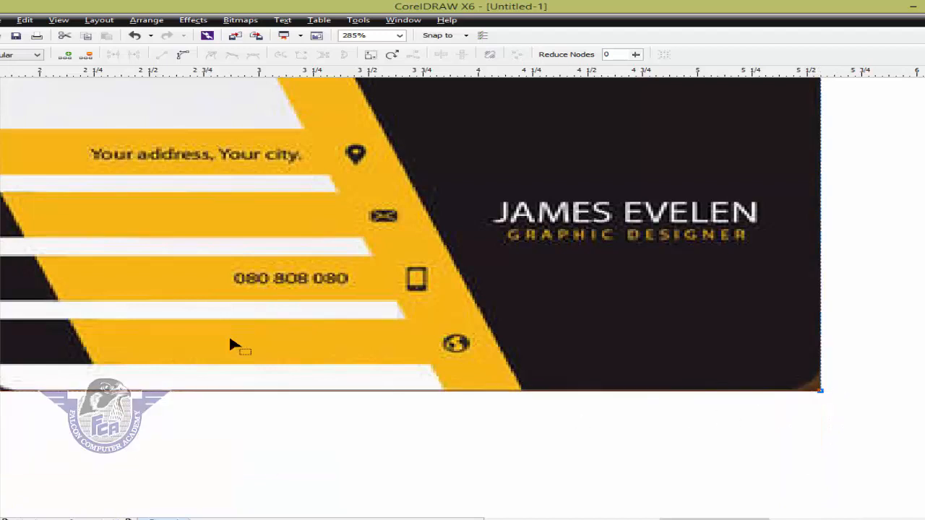
key("space")
Resize the cropped card image to 3.25 inches wide and 1.75 inches high, and reposition it on the page
key("shift+F2")
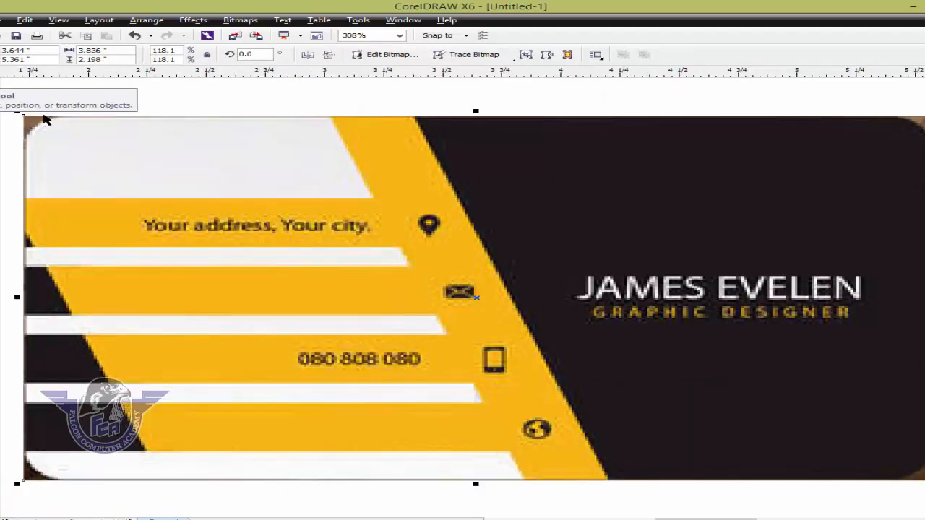
scroll(108, 151, "down", 2)
left_click_drag(245, 201, 371, 217)
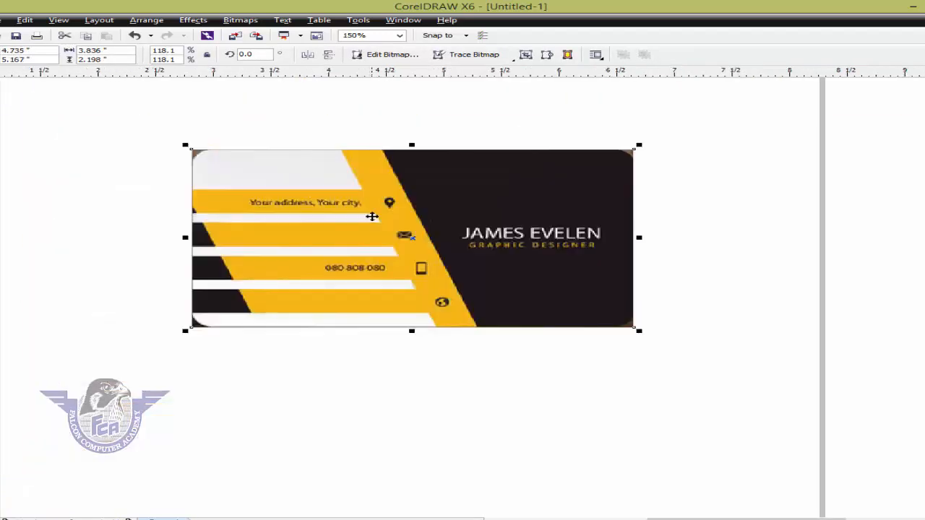
left_click_drag(475, 214, 390, 241)
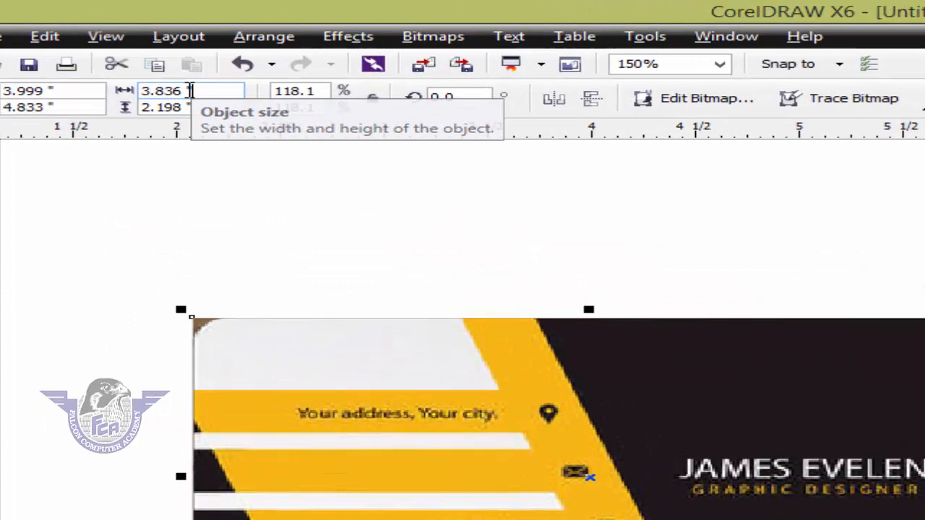
left_click(106, 50)
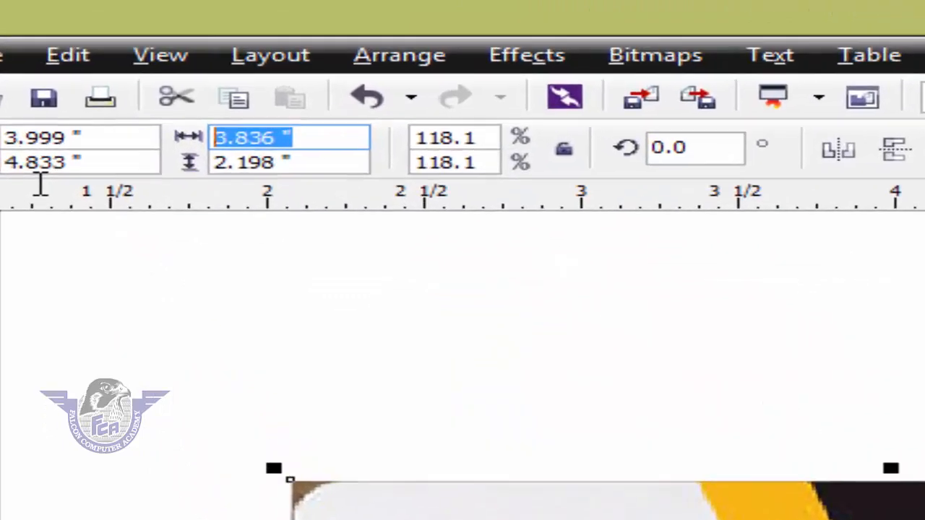
type("3.25")
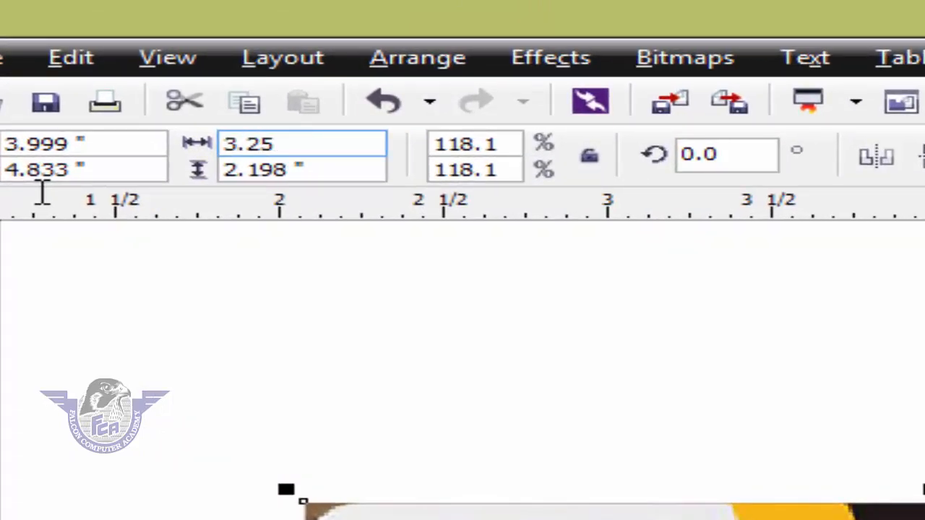
key("Tab")
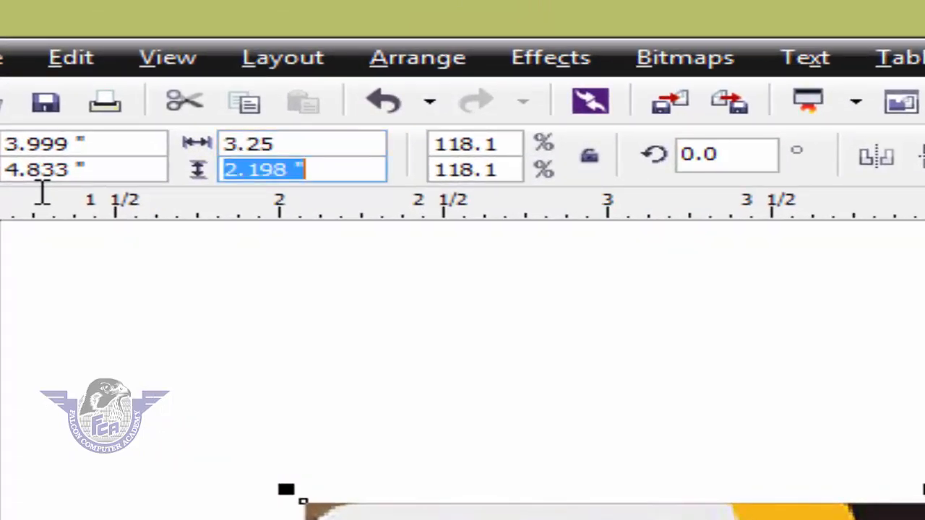
type("1.75")
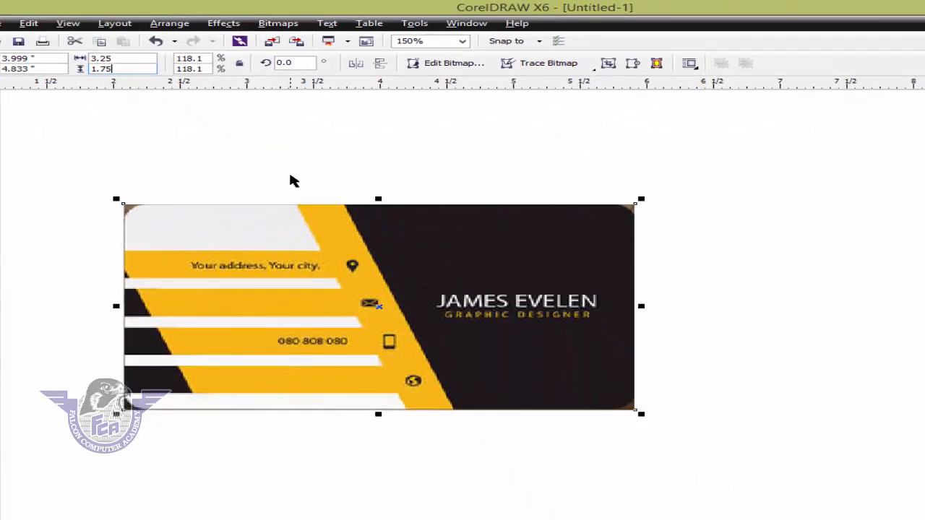
key("Return")
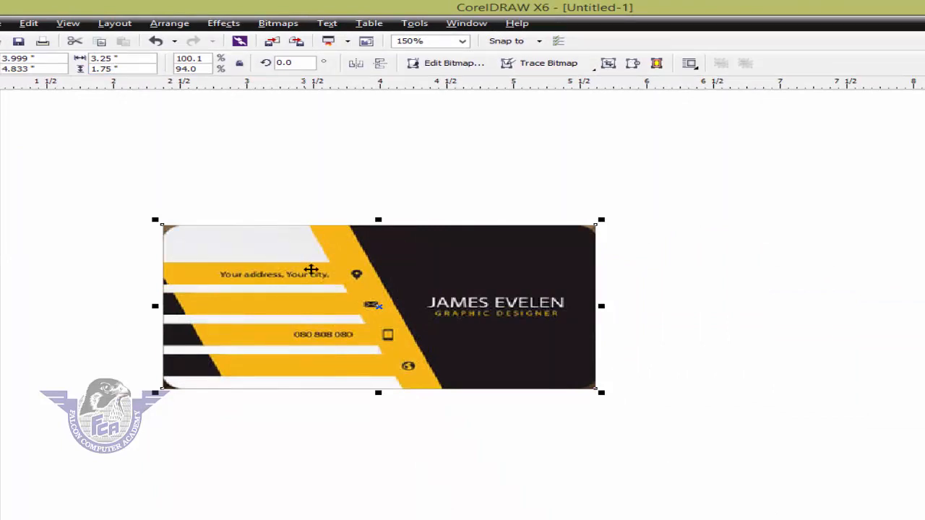
left_click_drag(306, 270, 370, 261)
Draw a rectangle about 1.83 by 1.75 inches over the card's right part, starting where the black area's diagonal meets the top edge
scroll(370, 258, "up", 2)
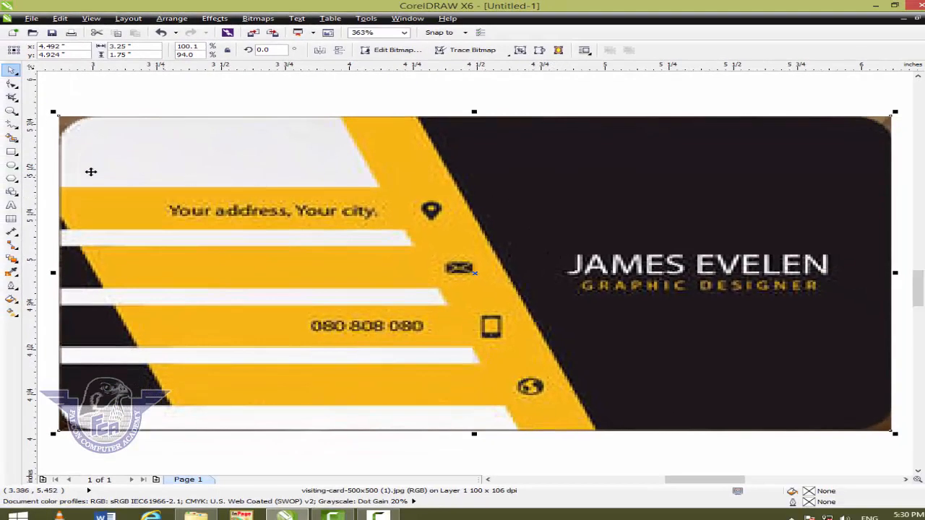
left_click(12, 152)
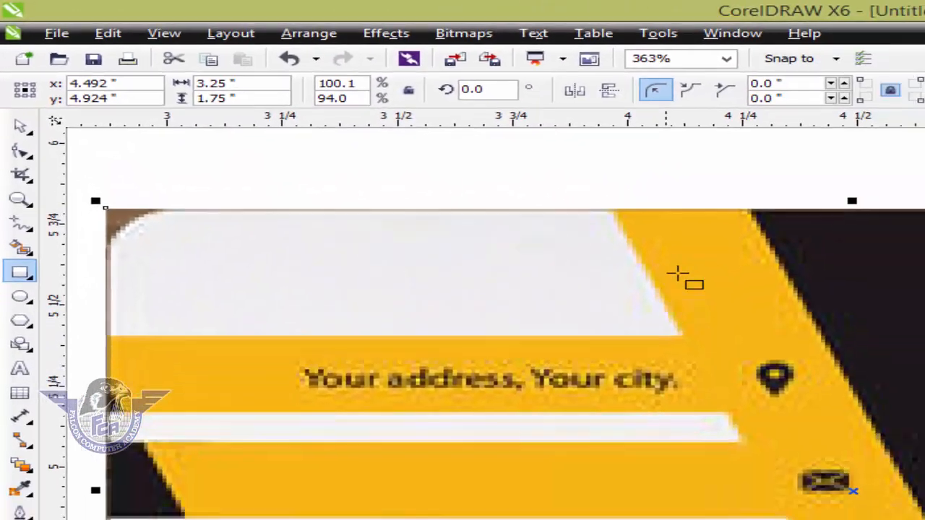
left_click_drag(430, 119, 916, 442)
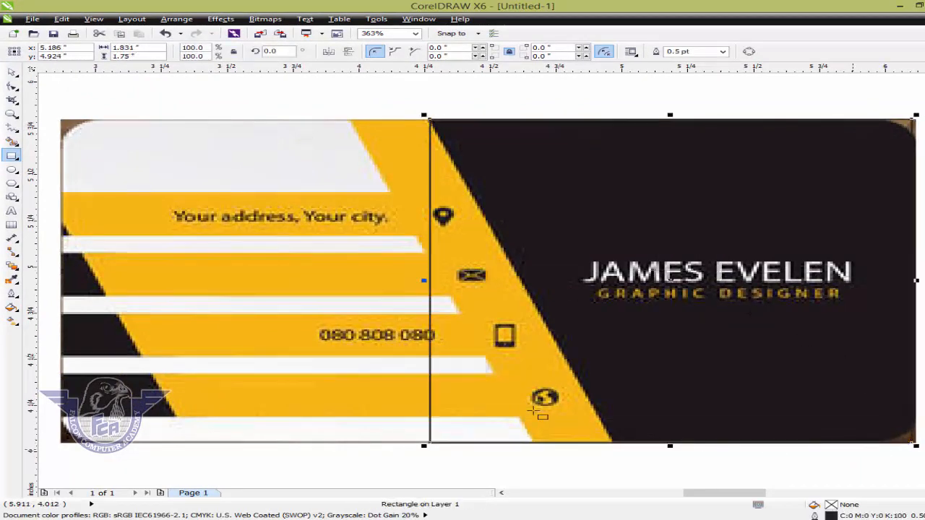
Convert the rectangle to curves, add a node where the diagonal meets the bottom edge, and delete the lower-left corner node
left_click(12, 72)
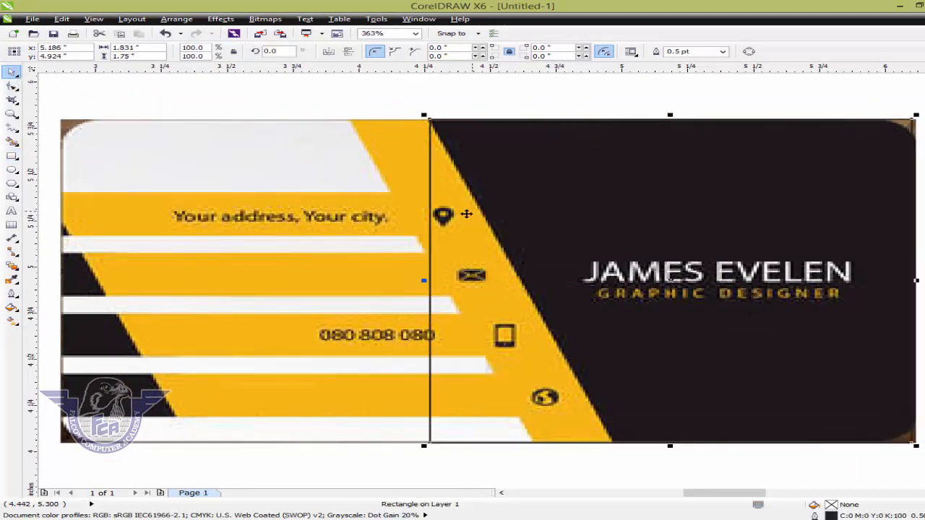
right_click(431, 225)
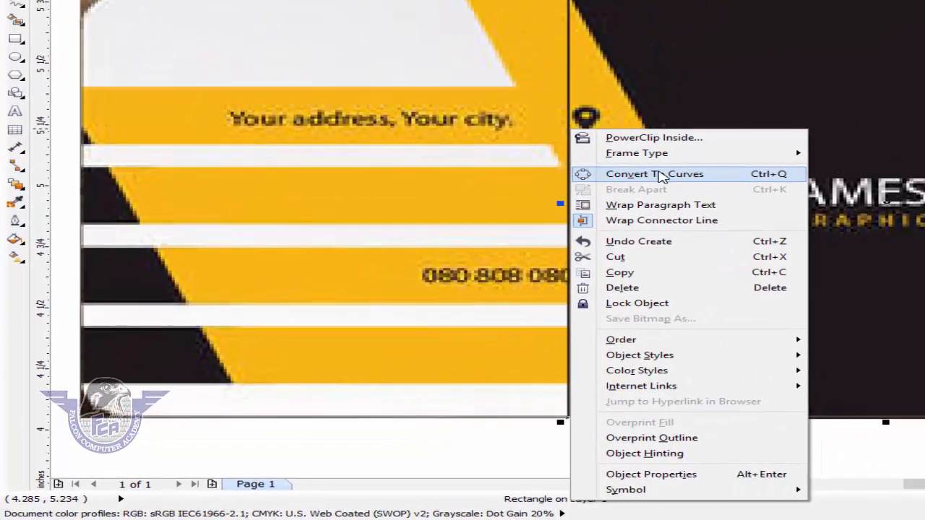
left_click(660, 174)
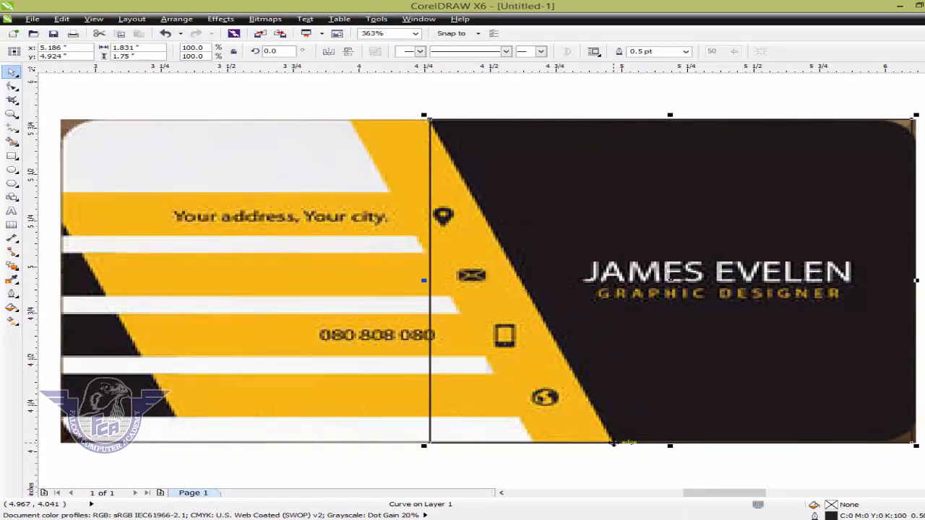
key("F10")
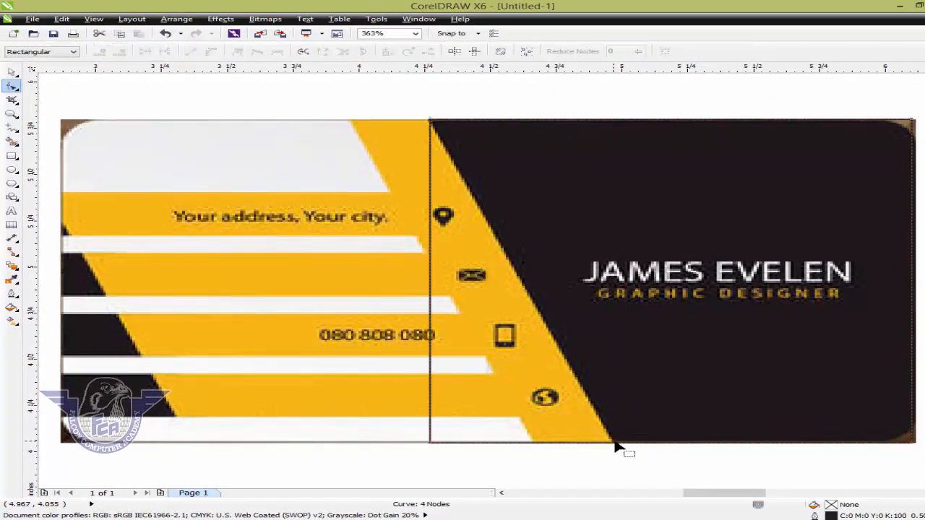
double_click(613, 444)
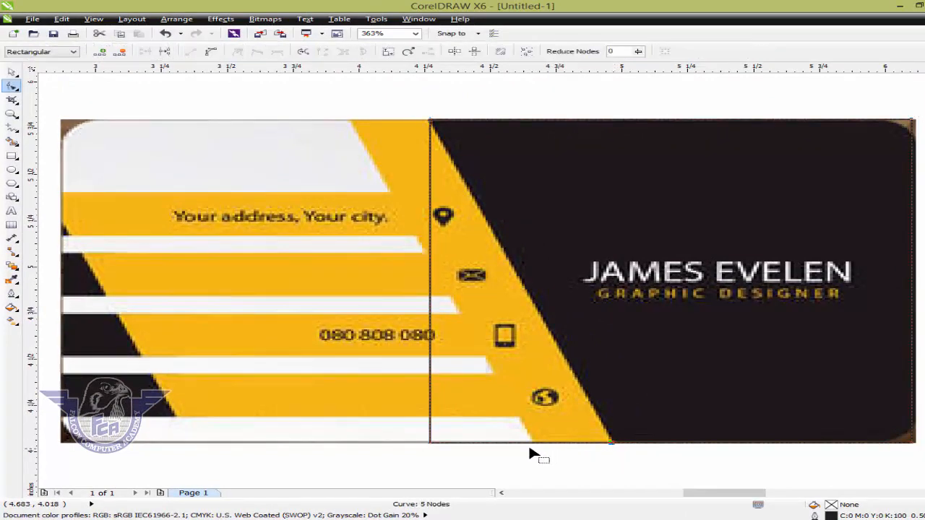
left_click_drag(402, 437, 446, 452)
key("Delete")
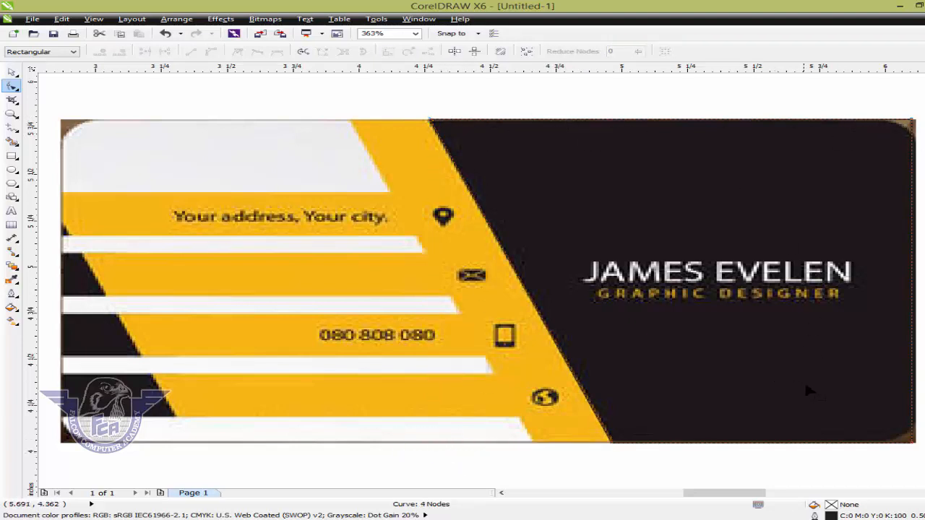
Sample the card's dark color #1D191A with the Color Eyedropper and fill the slanted shape with it
left_click(12, 72)
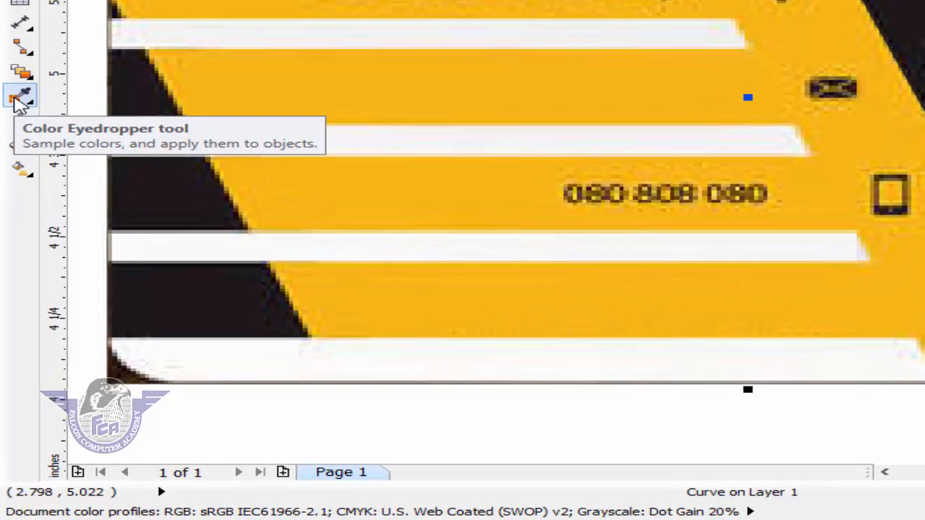
left_click(20, 98)
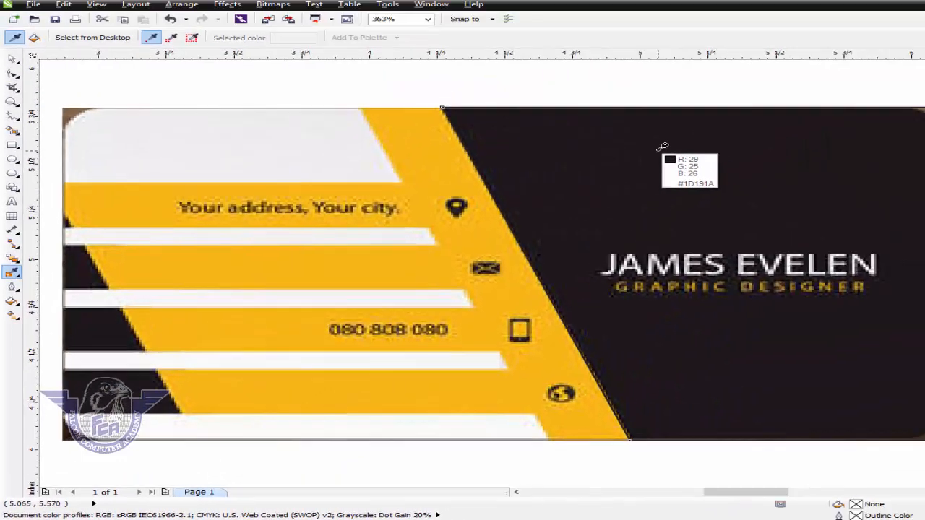
left_click(662, 146)
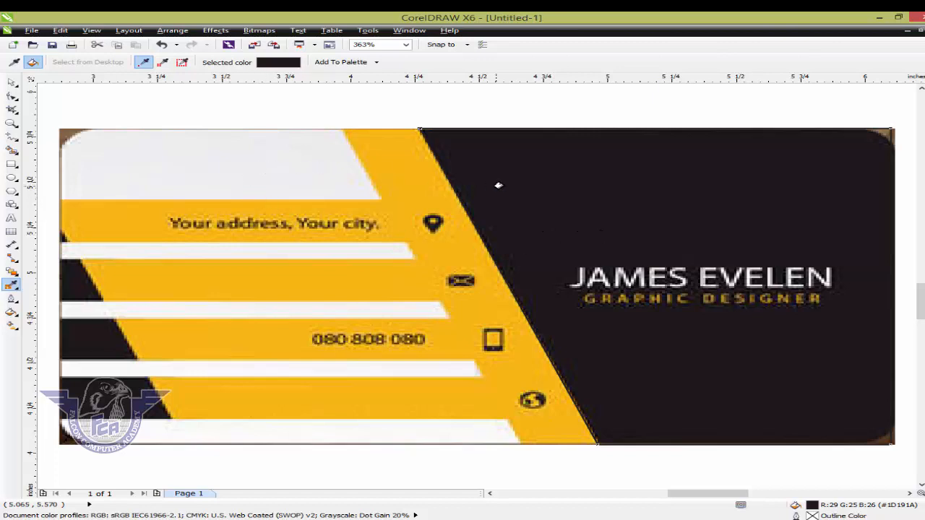
left_click(564, 178)
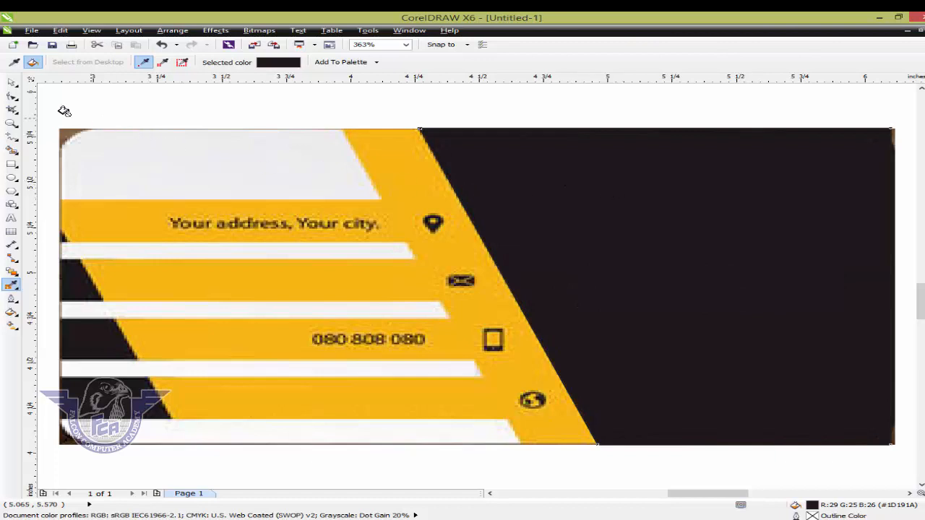
Move the dark slanted shape aside to uncover the card image, and undo the move
left_click(12, 81)
left_click(455, 189)
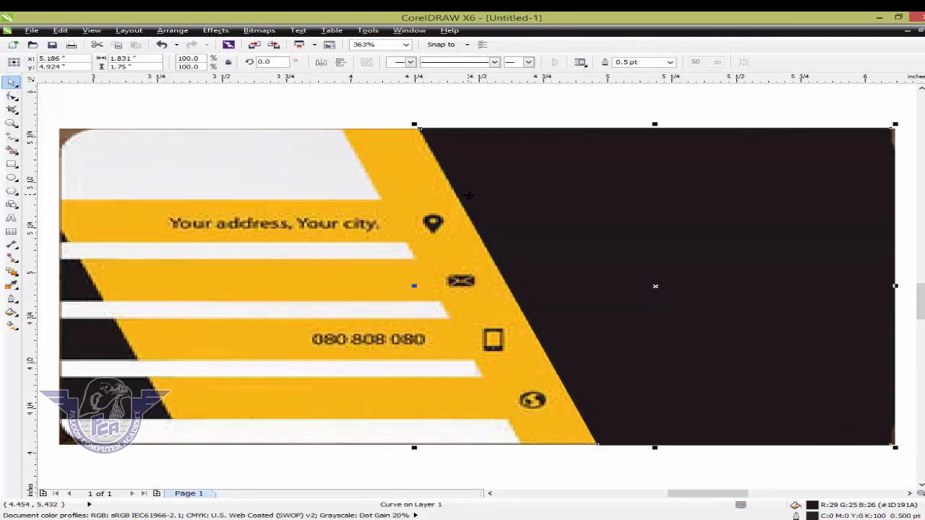
scroll(468, 195, "down", 3)
left_click_drag(585, 236, 822, 200)
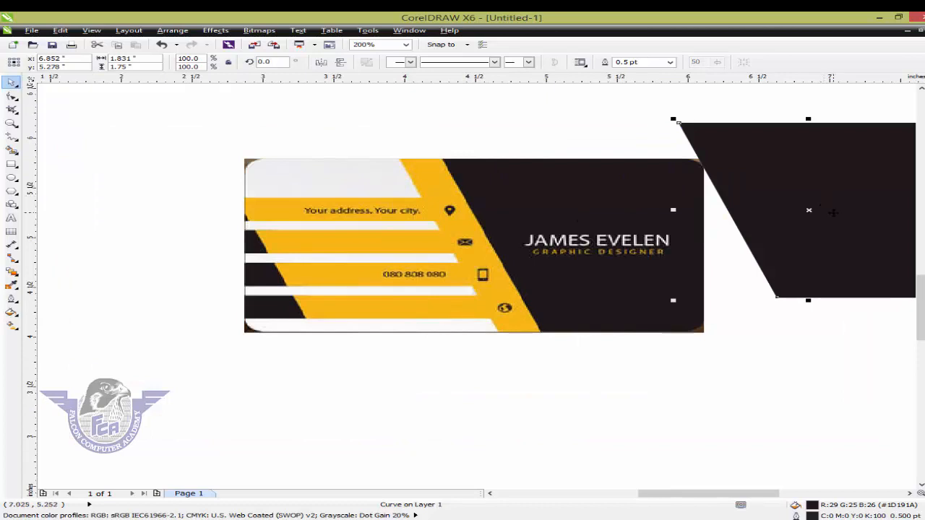
key("ctrl+z")
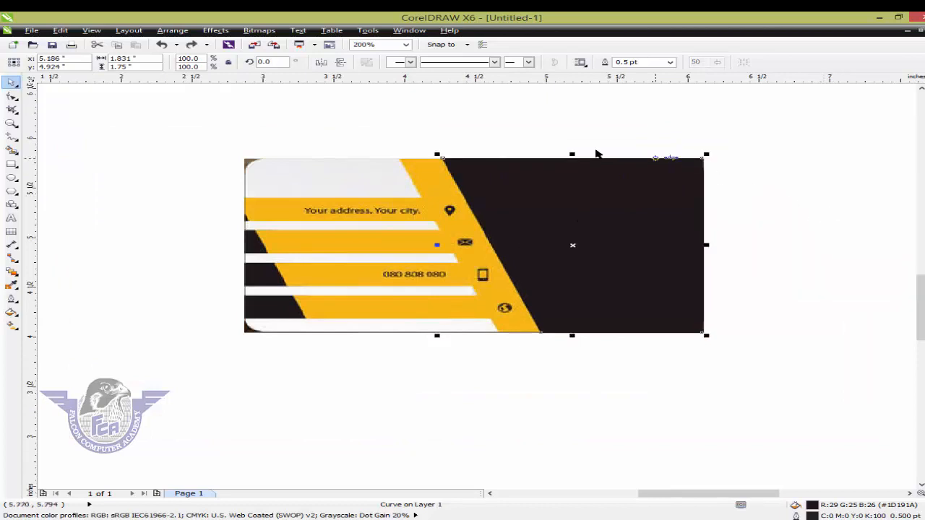
left_click(481, 135)
scroll(510, 173, "up", 3)
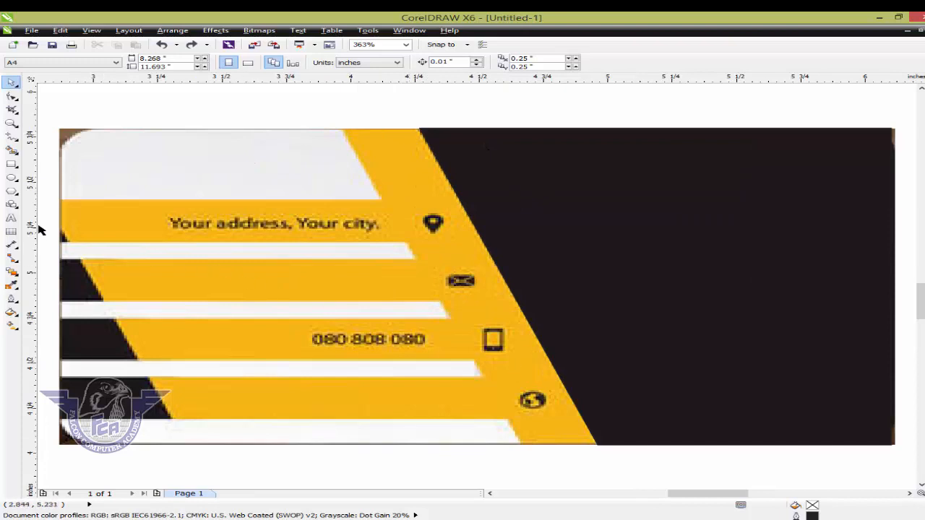
Draw a rectangle about 0.29 by 1.75 inches down from the orange diagonal band's top edge, and convert it to curves
left_click(12, 165)
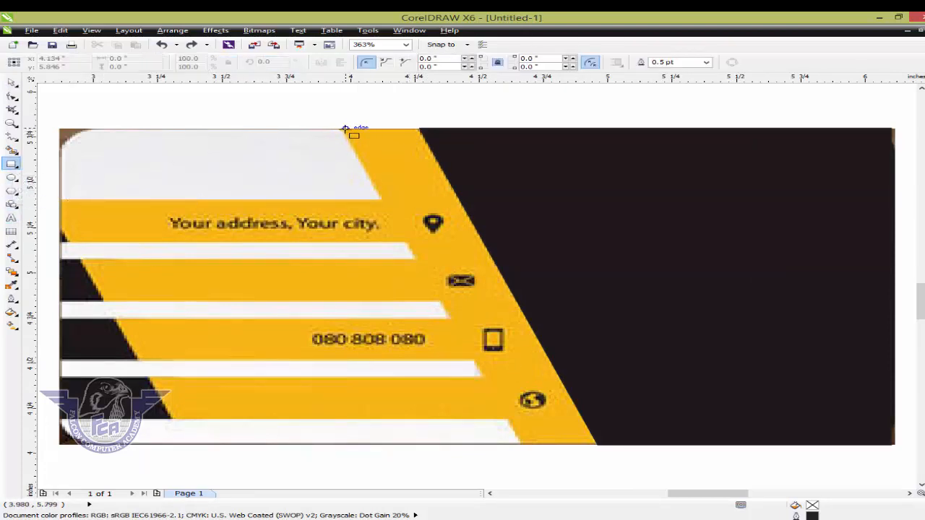
left_click_drag(344, 129, 419, 445)
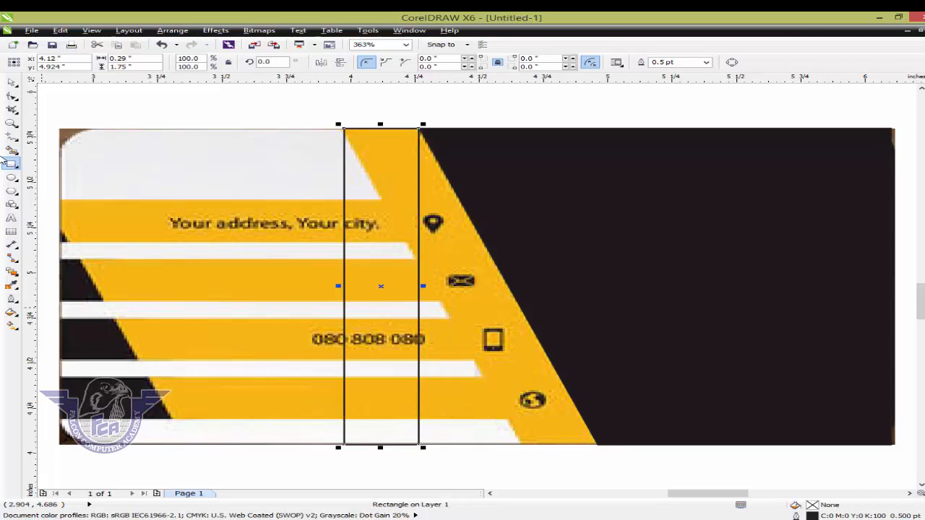
left_click(11, 83)
key("ctrl+q")
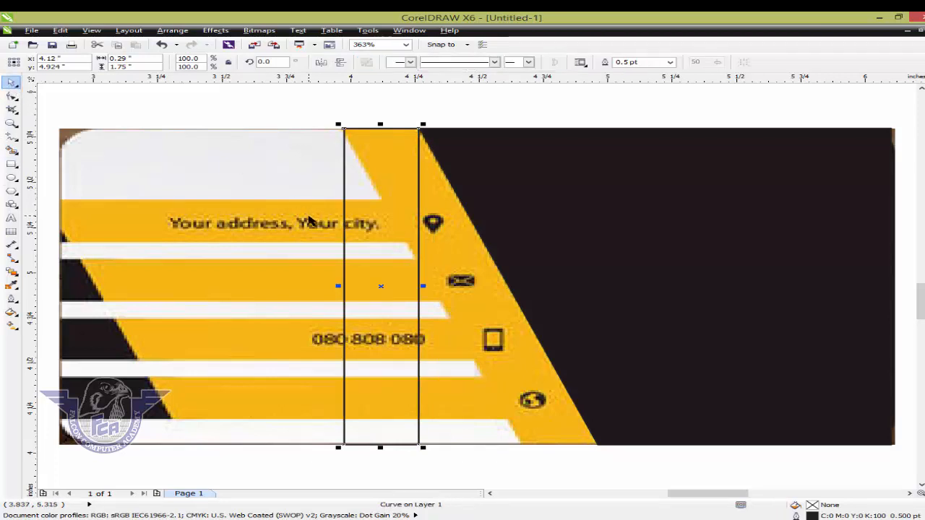
Shift the rectangle's two lower corner nodes along the card's bottom edge so its sides follow the orange band's diagonals
right_click(345, 199)
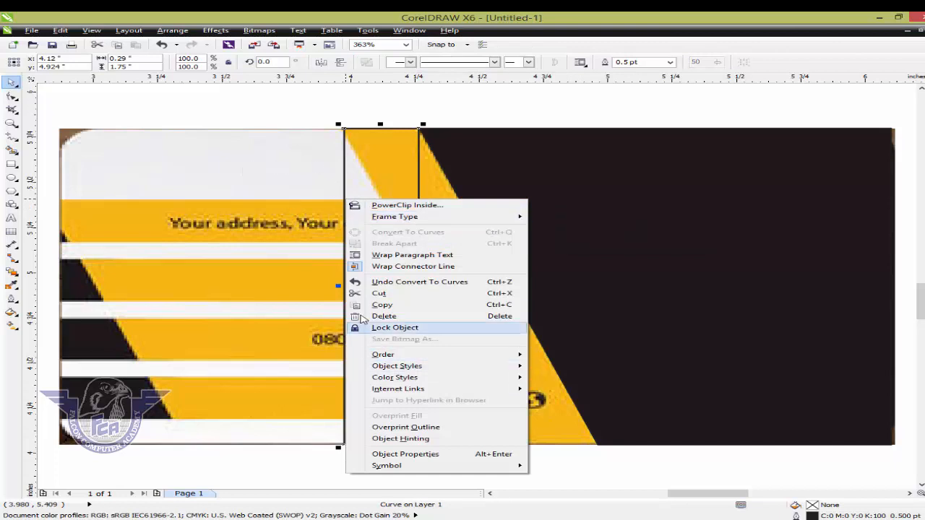
key("Escape")
key("F10")
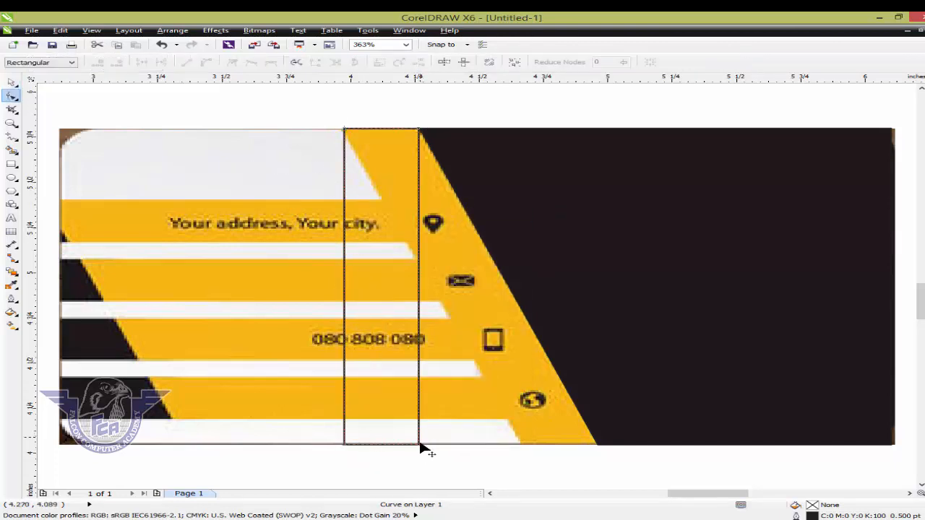
left_click_drag(420, 444, 519, 443)
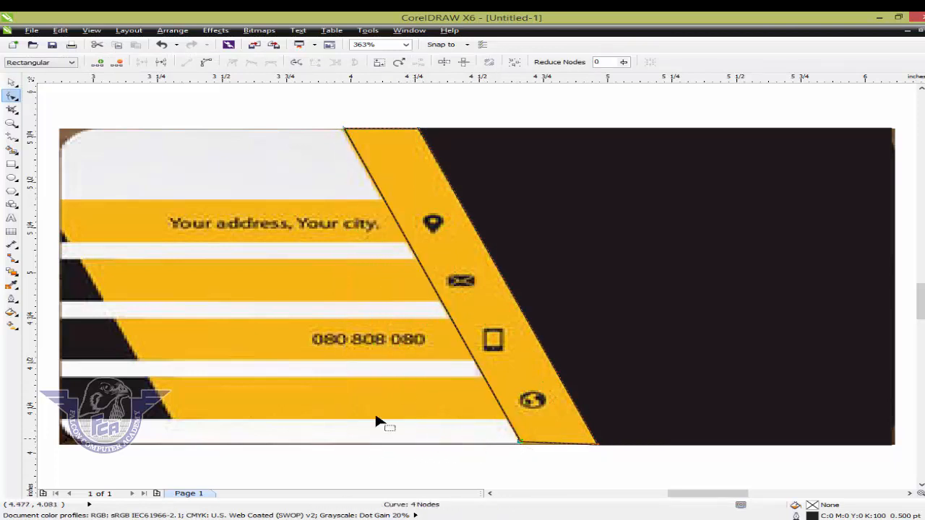
key("space")
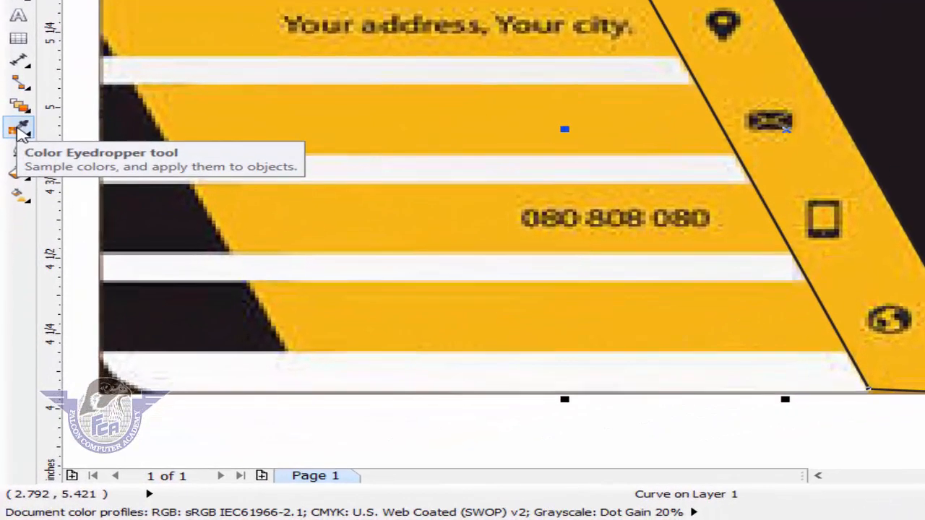
Sample the card's orange #F8B617 with the Color Eyedropper and fill the slanted band with it
left_click(12, 285)
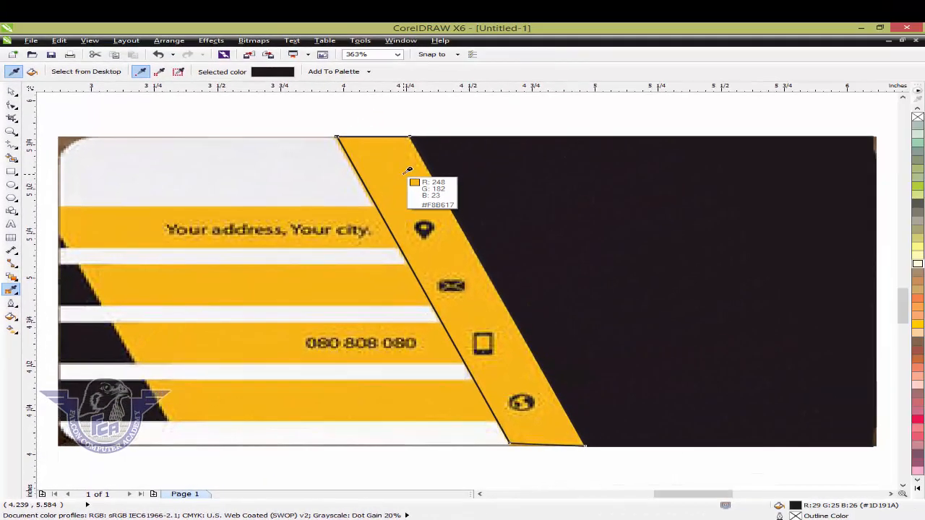
left_click(409, 175)
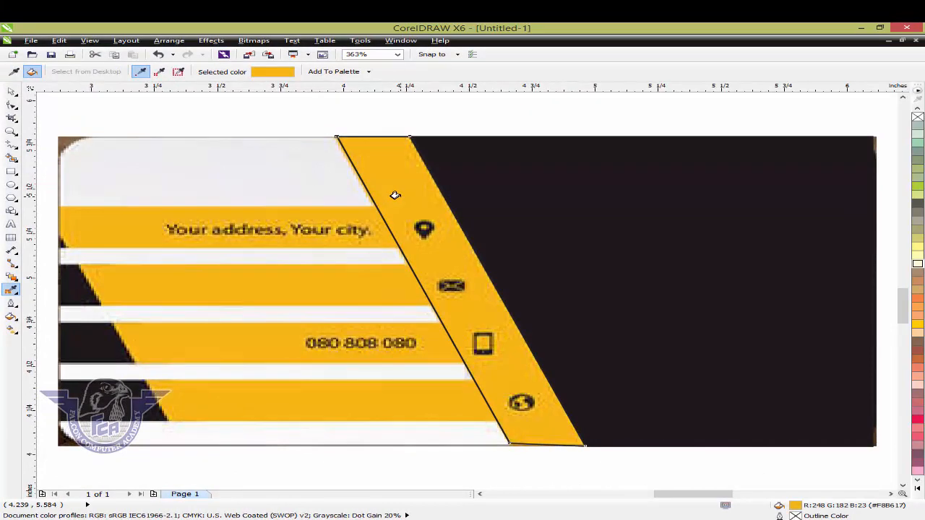
left_click(396, 195)
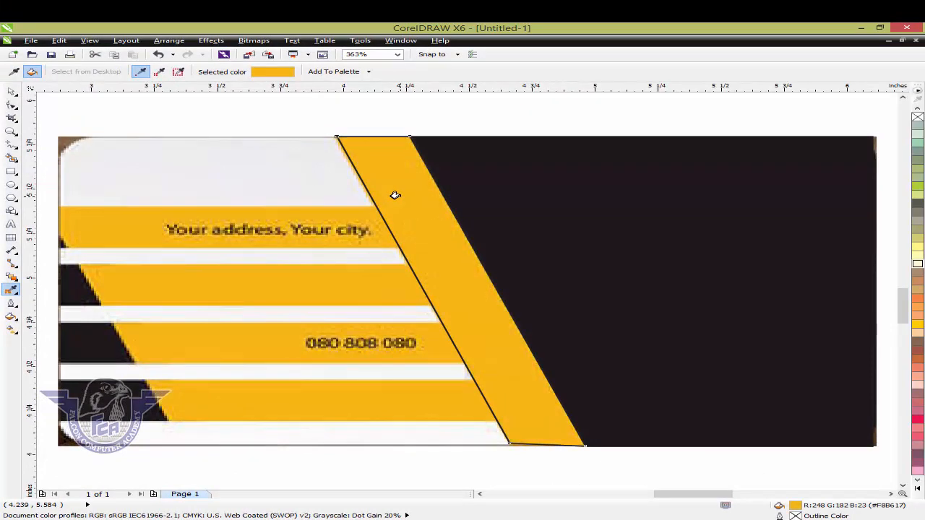
left_click(11, 92)
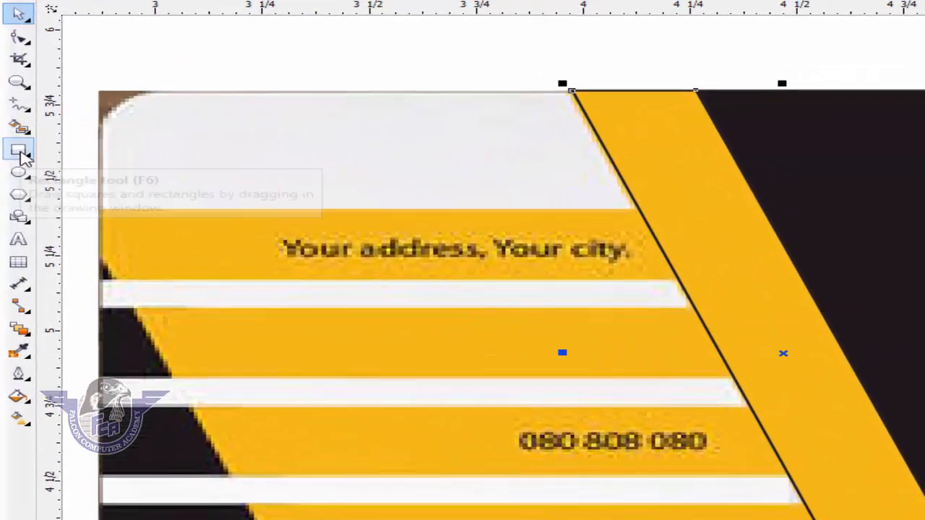
Draw a rectangle about 1.67 by 0.221 inches over the address stripe, from the card's left edge past the slanted band
left_click(18, 152)
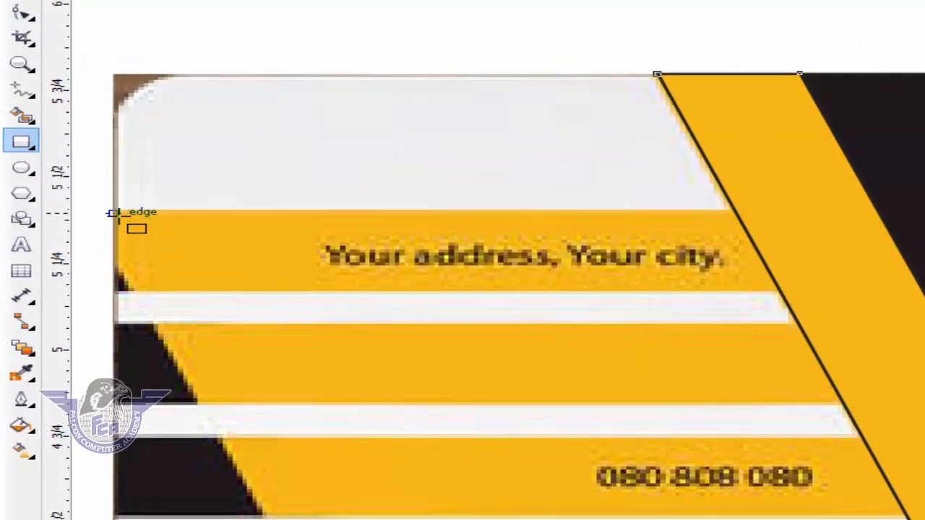
left_click_drag(118, 213, 924, 289)
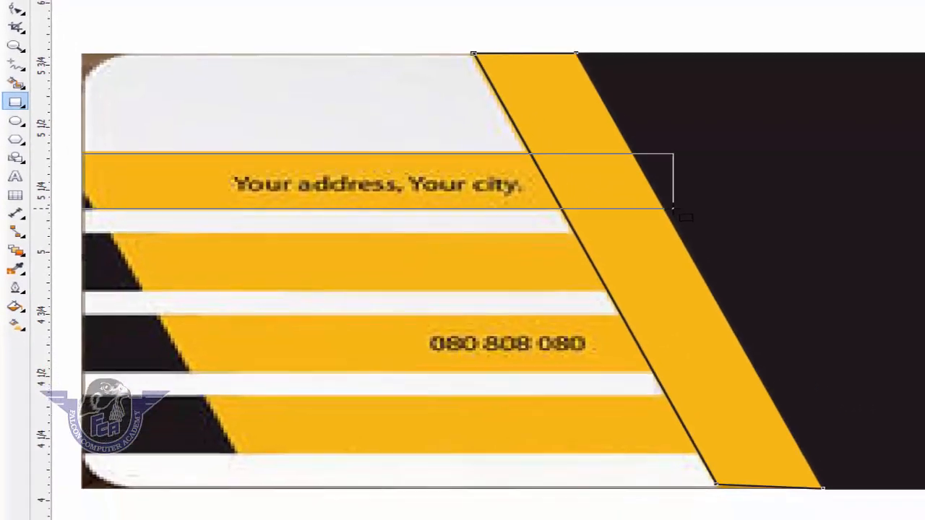
left_click_drag(644, 199, 645, 201)
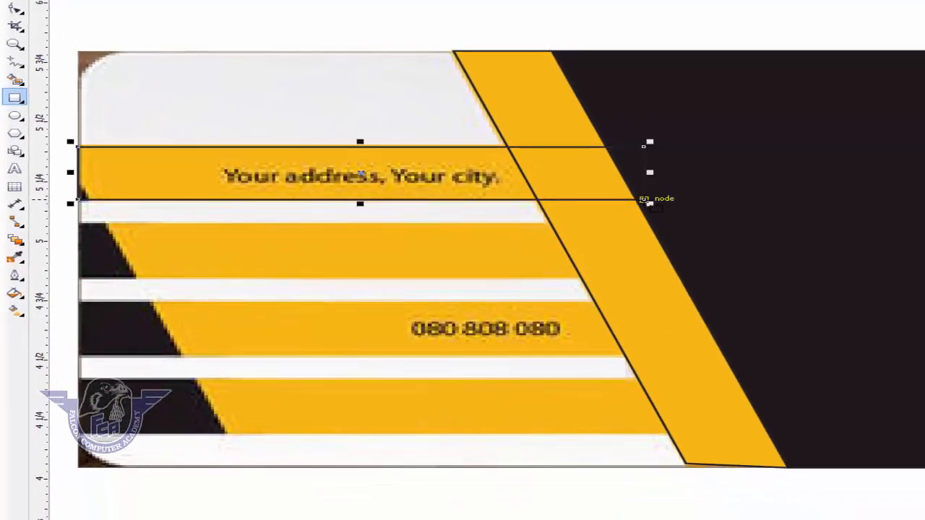
left_click(13, 2)
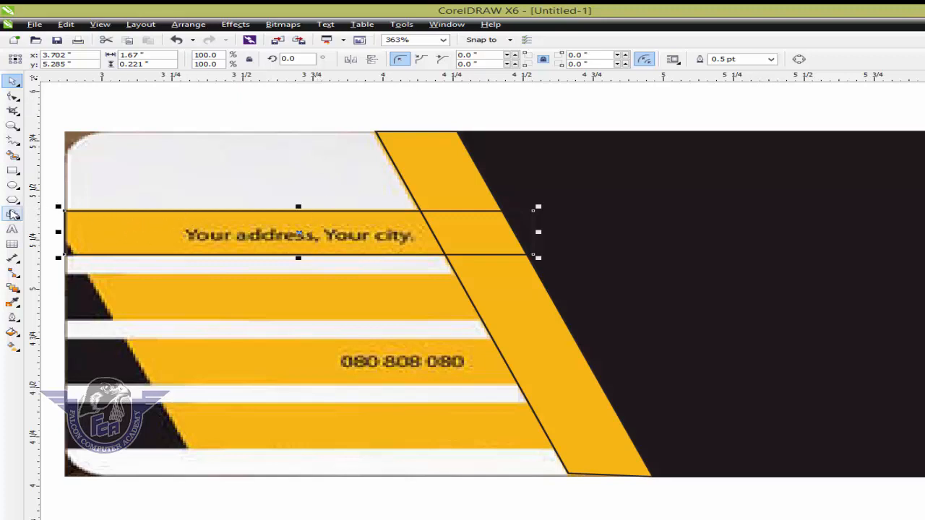
Fill the address stripe rectangle with the orange #F8B617 using the Color Eyedropper
left_click(14, 302)
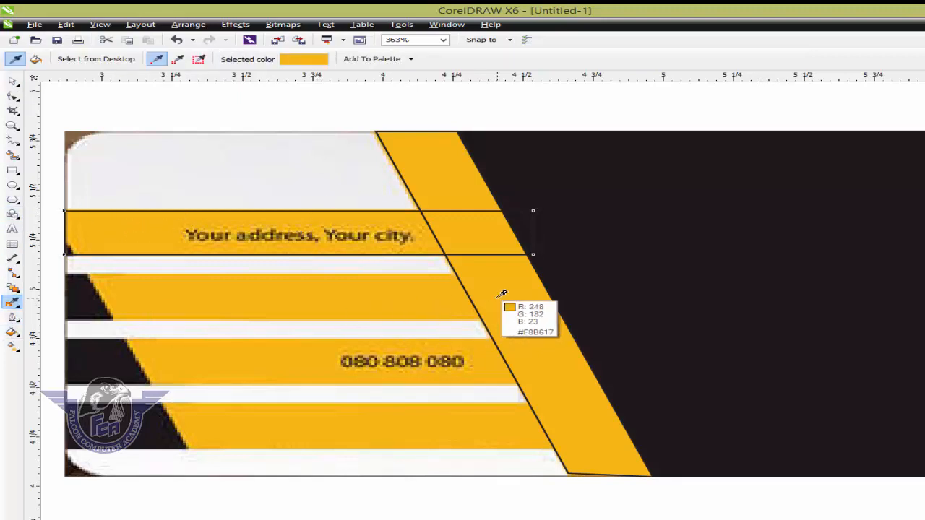
left_click(302, 229)
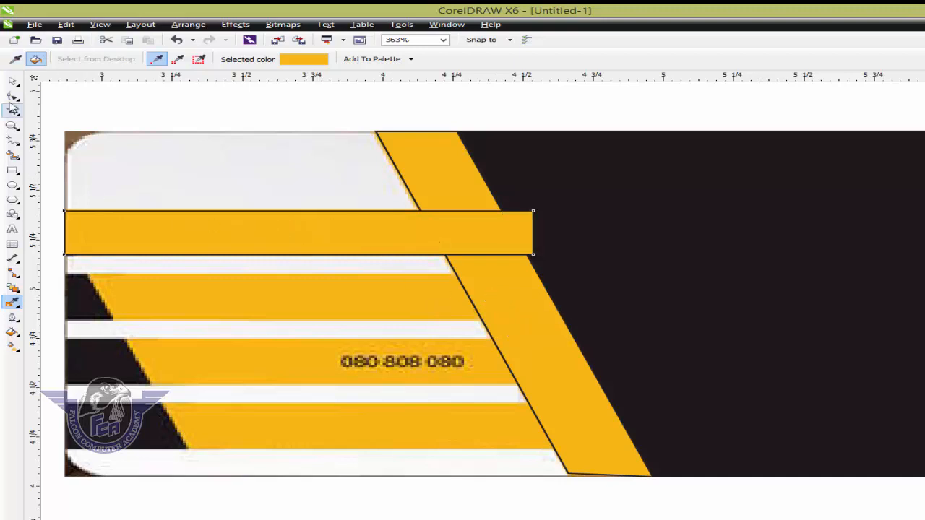
left_click(13, 81)
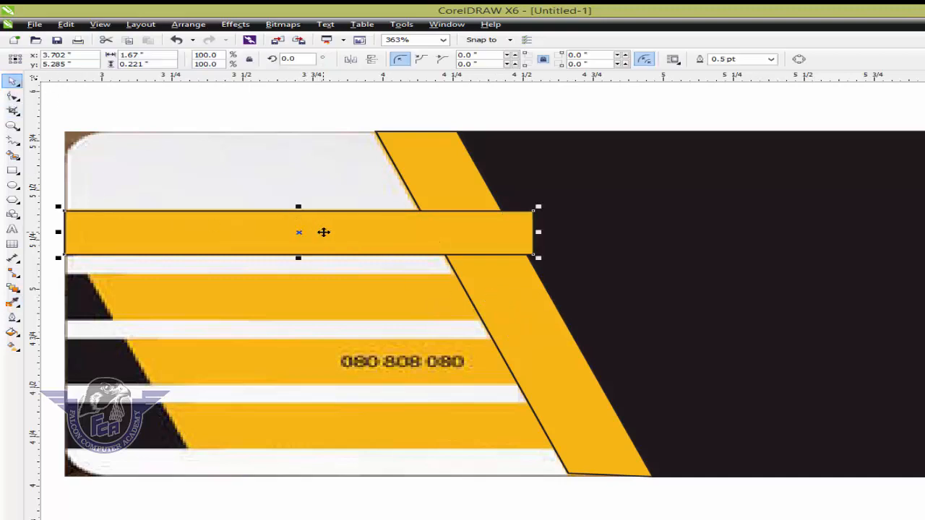
Duplicate the orange stripe downward over the three lower stripes, and stretch all four rightward to about 1.866 inches wide
left_click_drag(325, 233, 324, 303)
left_click_drag(388, 306, 442, 425)
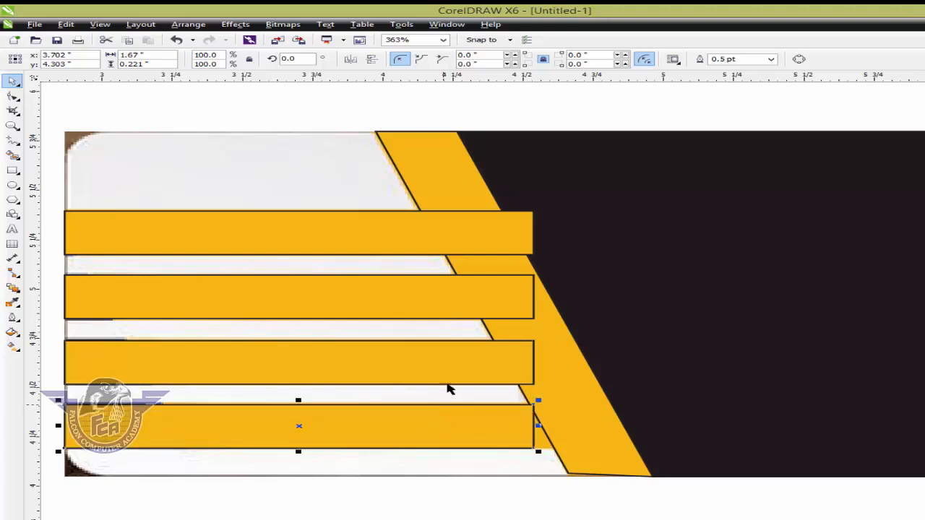
left_click(403, 362, "shift")
left_click(446, 307, "shift")
left_click(443, 239, "shift")
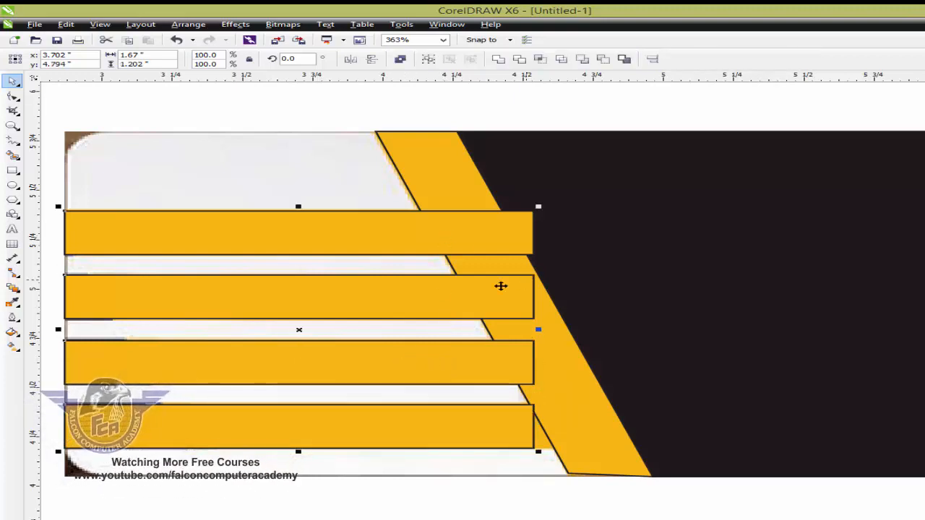
left_click_drag(539, 330, 590, 334)
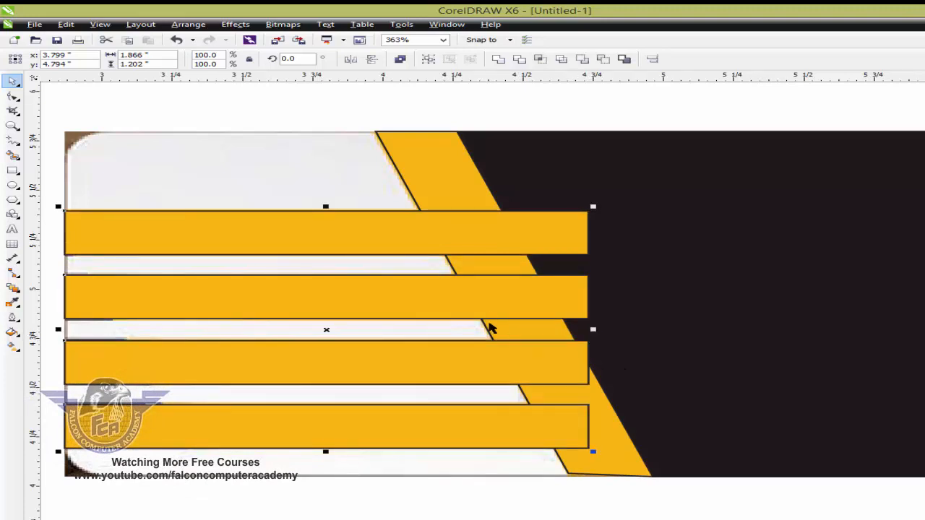
Bring the slanted band to the front, and shorten the upper two stripes to about 1.541 inches and the third slightly to hide their ends
left_click(413, 157)
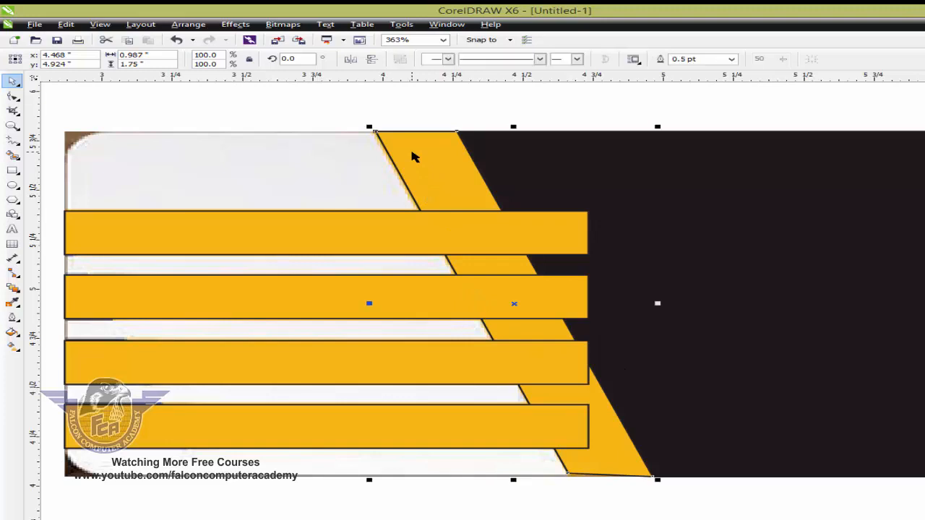
key("shift+Page_Up")
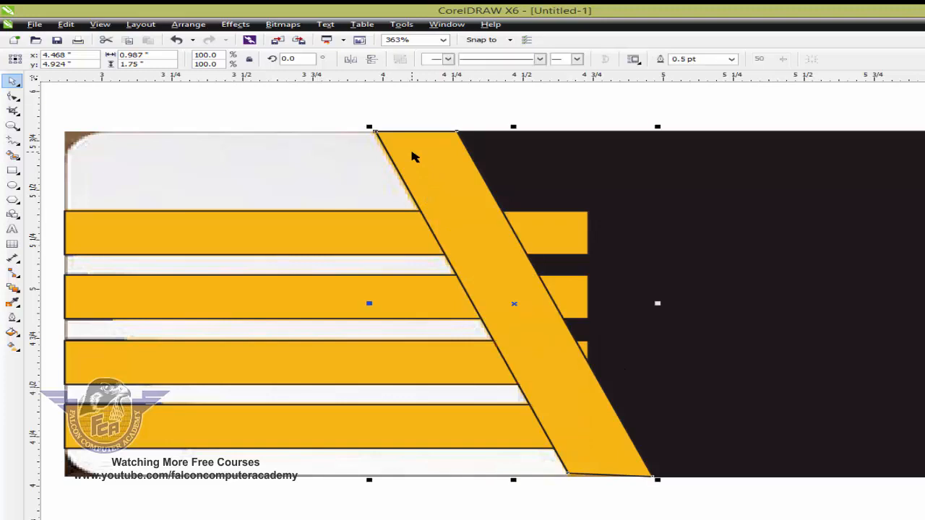
left_click(571, 289)
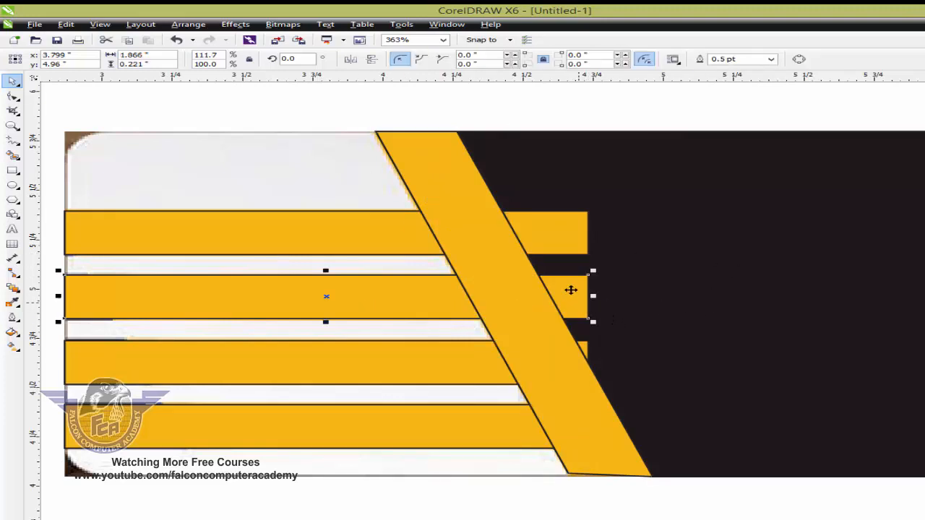
left_click(578, 245, "shift")
left_click_drag(593, 267, 503, 272)
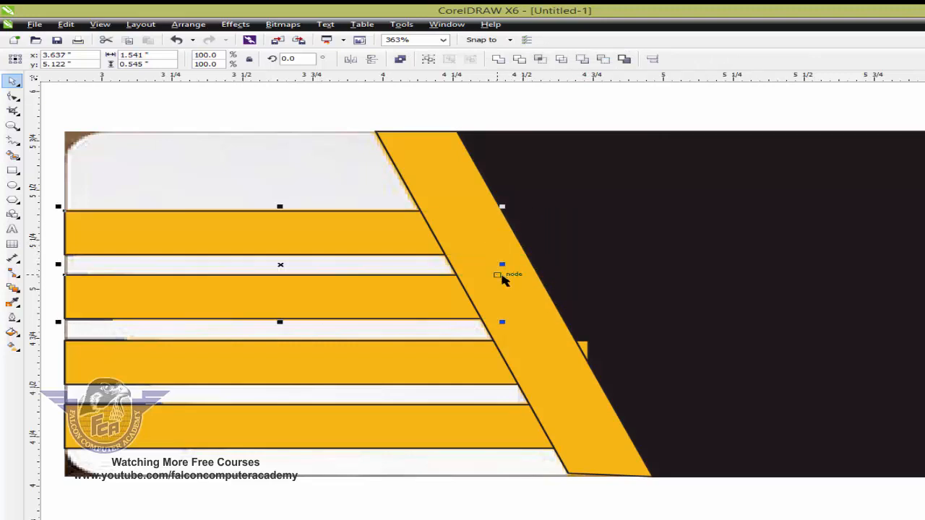
left_click(587, 348)
left_click_drag(589, 363, 572, 370)
left_click(445, 495)
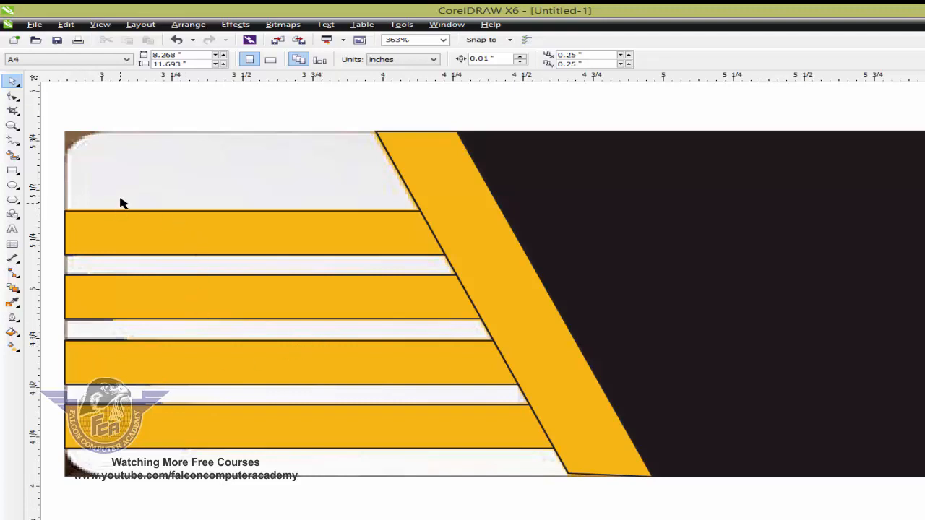
Draw a rectangle about 0.669 by 1.202 inches over the left part of the four stripes, and convert it to curves for node editing
left_click(83, 144)
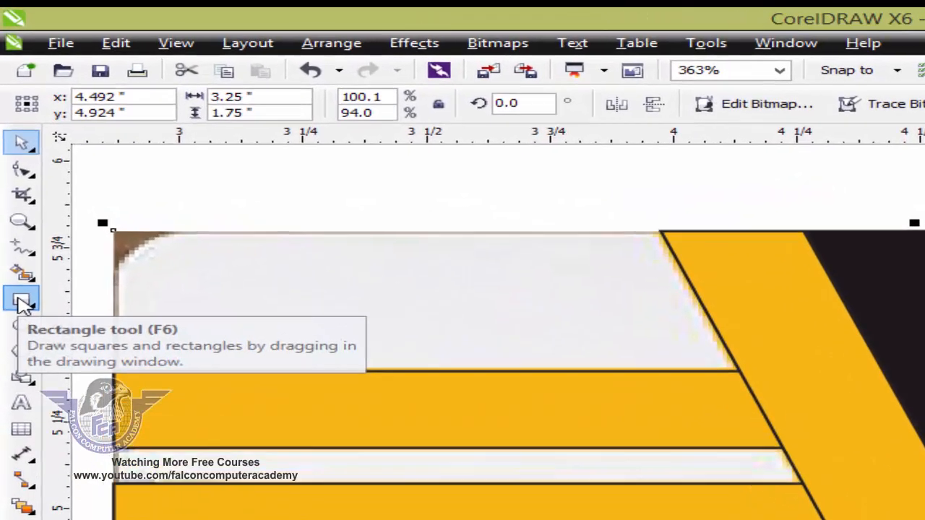
left_click(17, 230)
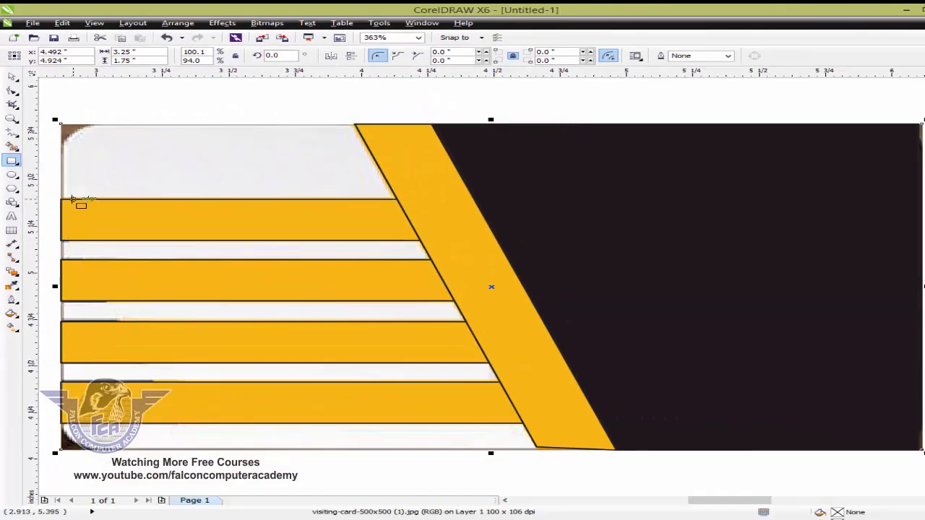
left_click_drag(61, 199, 239, 425)
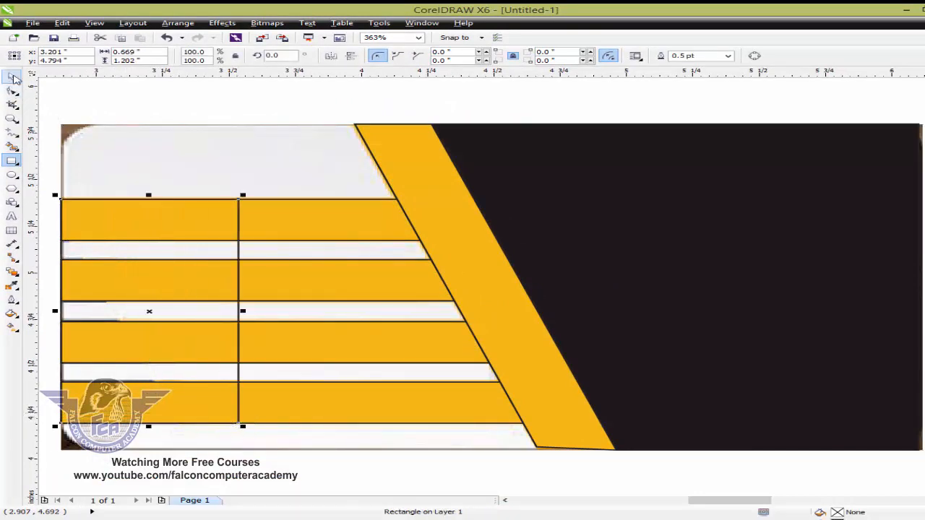
left_click(12, 78)
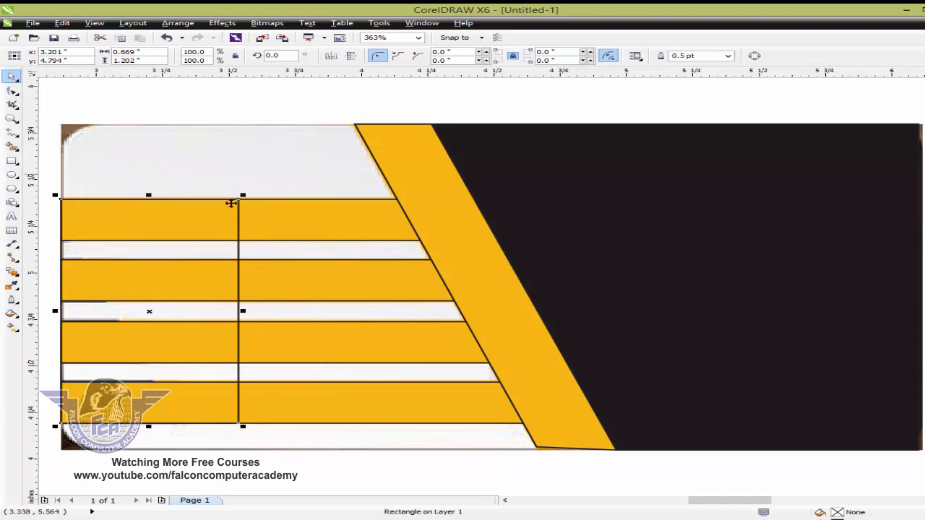
key("ctrl+q")
key("F10")
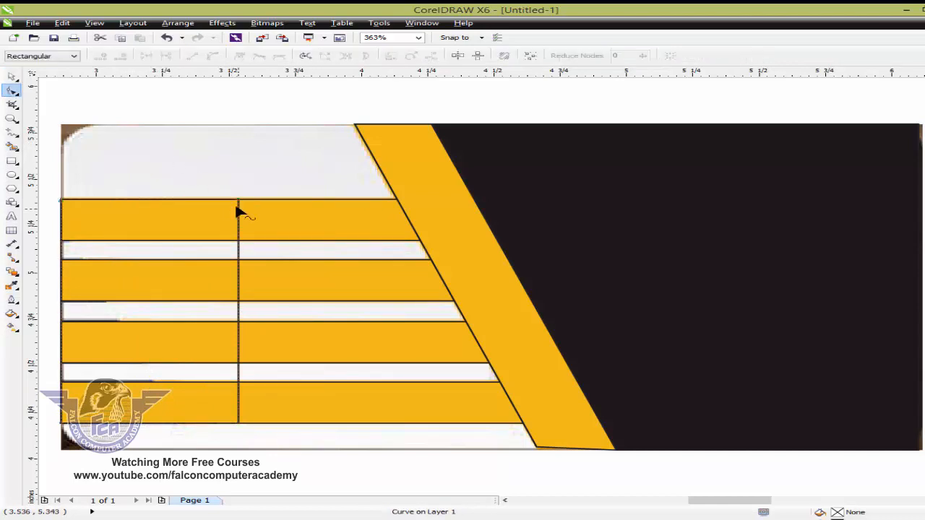
Delete the rectangle's upper-right node to leave a triangle, and fill it with the large area's dark color using the Color Eyedropper
left_click_drag(213, 180, 275, 229)
key("Delete")
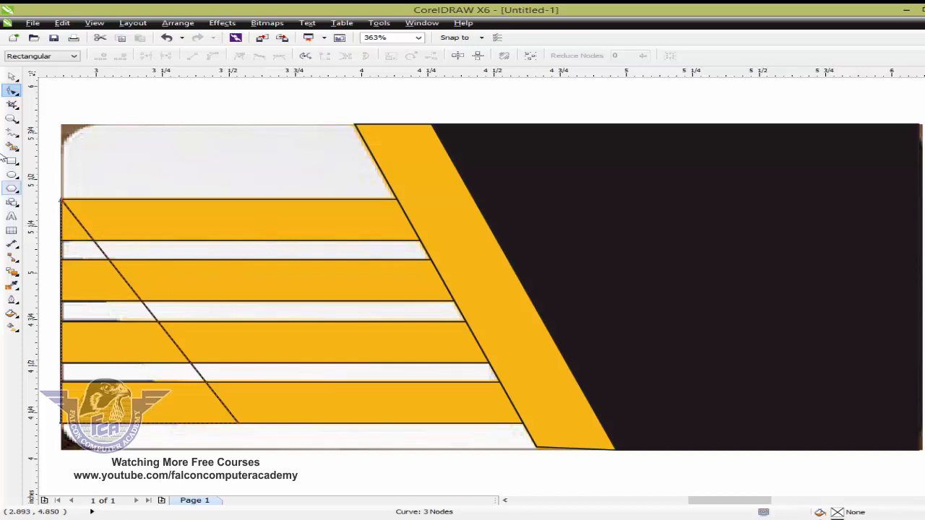
left_click(13, 76)
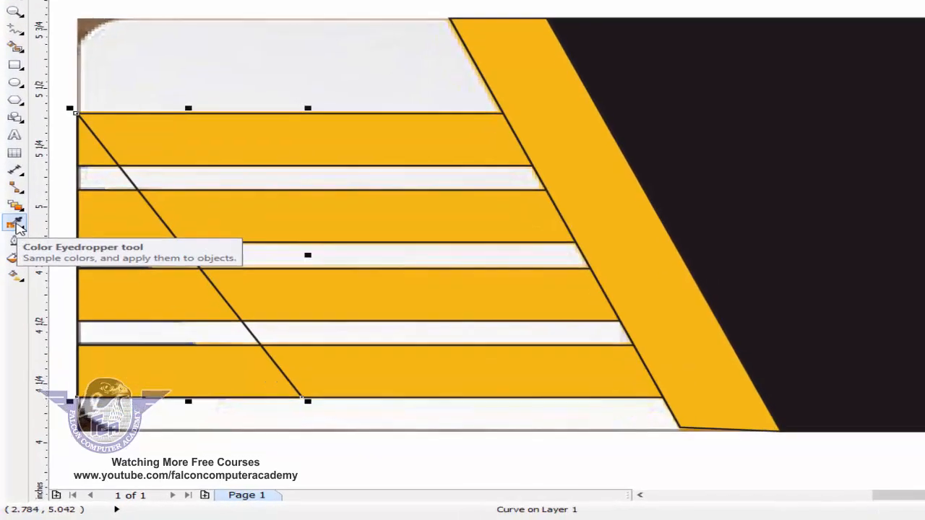
left_click(18, 226)
left_click(816, 229)
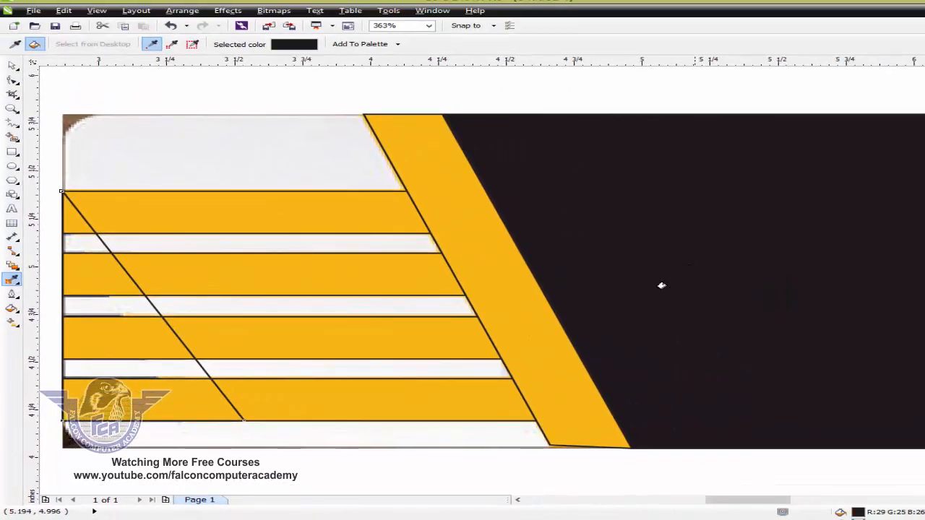
left_click(131, 388)
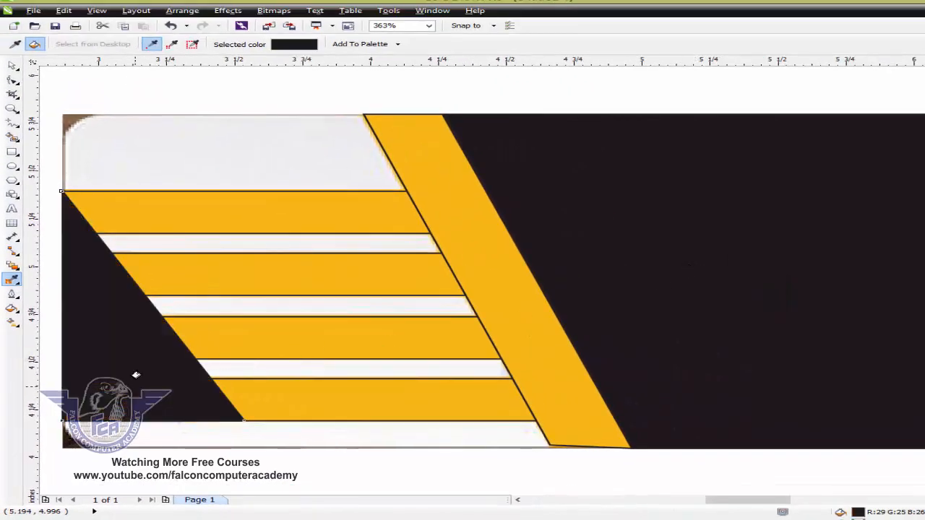
left_click(12, 65)
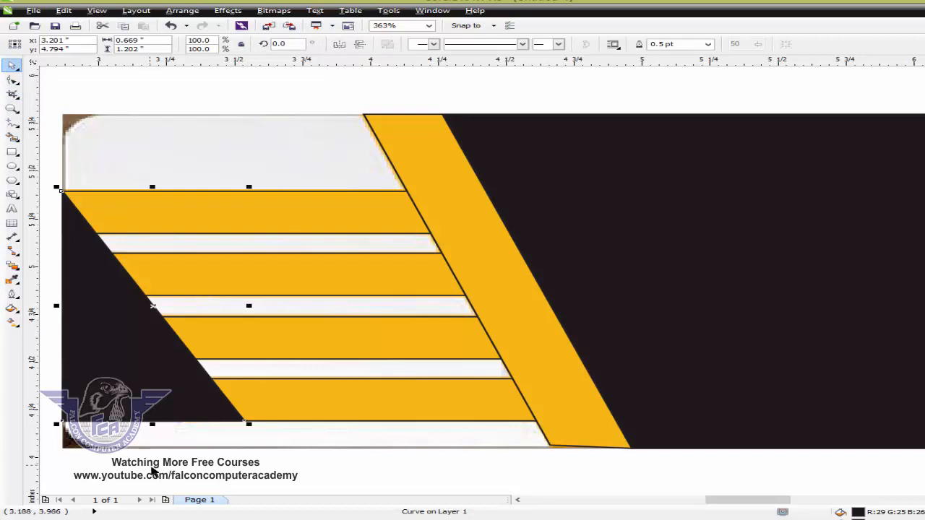
left_click(260, 441)
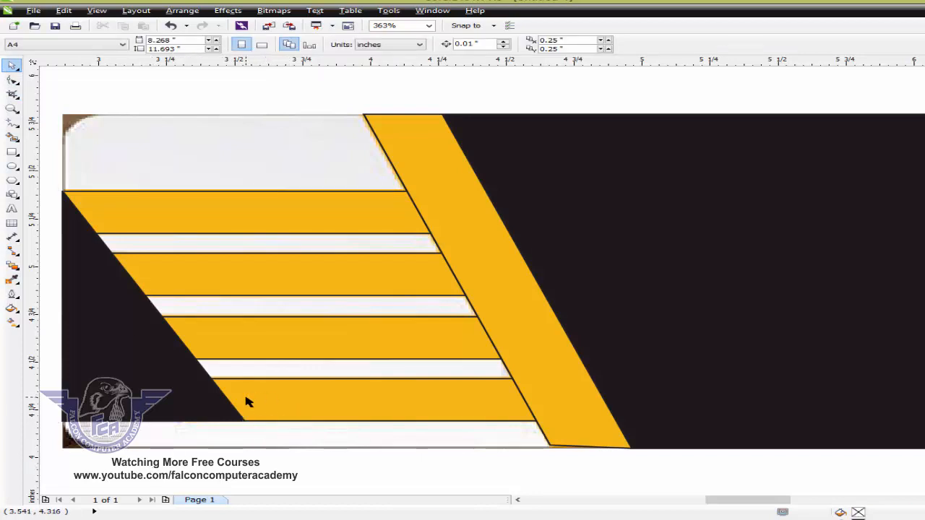
Intersect the dark triangle with the bottom orange stripe and with the third stripe
left_click(198, 401)
left_click(307, 402, "shift")
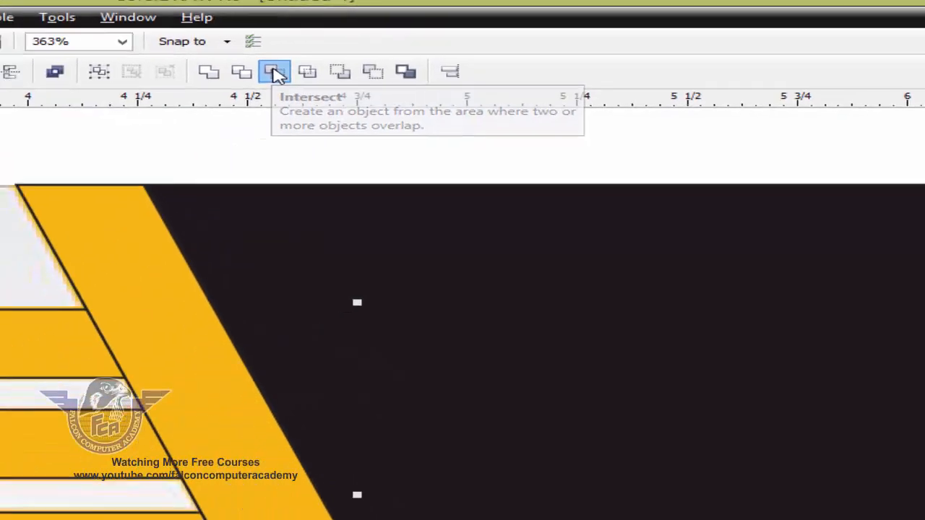
left_click(277, 75)
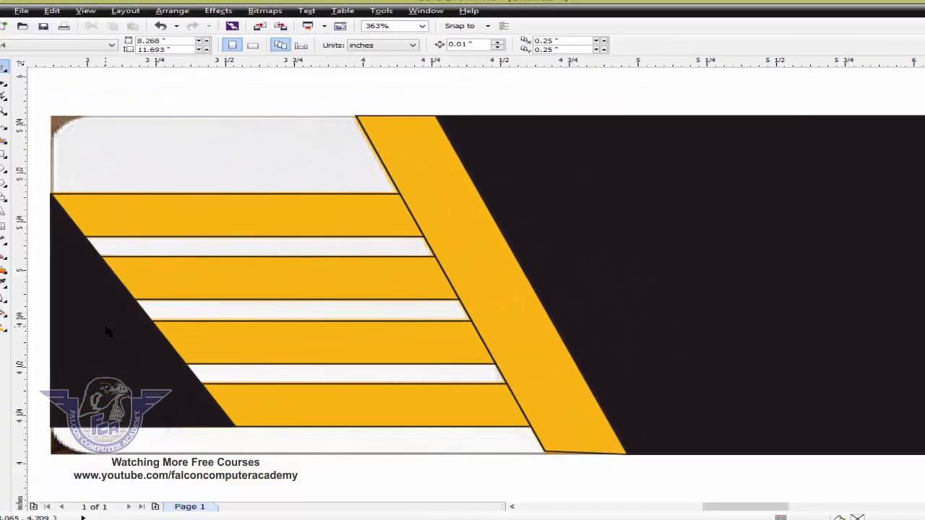
left_click(227, 334, "shift")
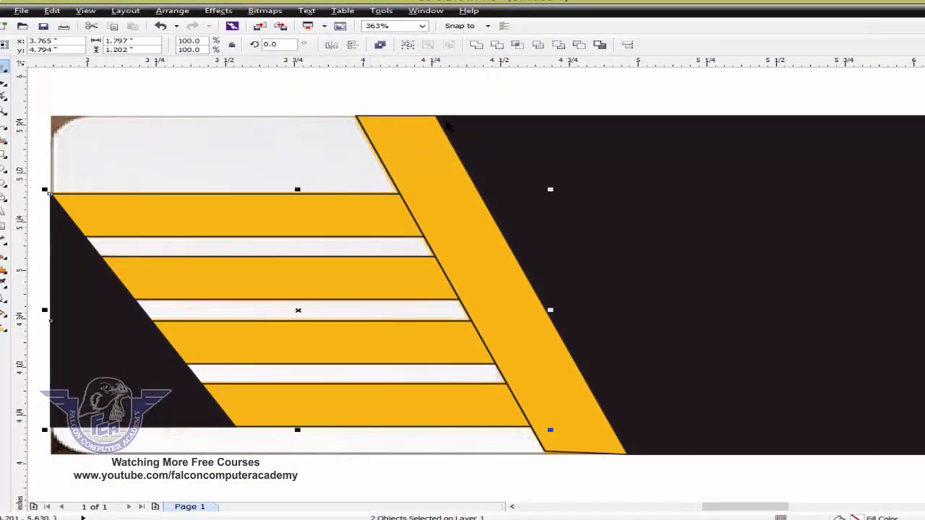
left_click(524, 45)
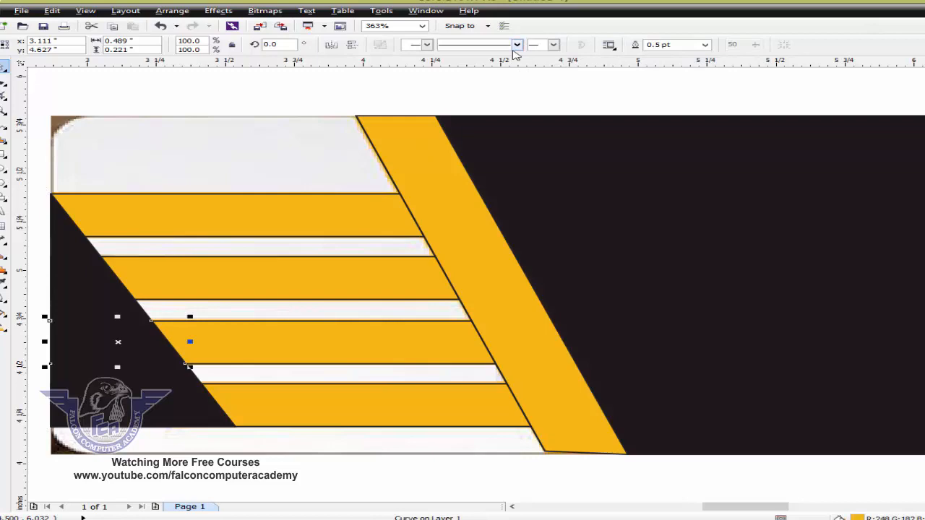
left_click(299, 107)
Intersect the dark triangle with the second and the top orange stripes, and delete the triangle
left_click(91, 283)
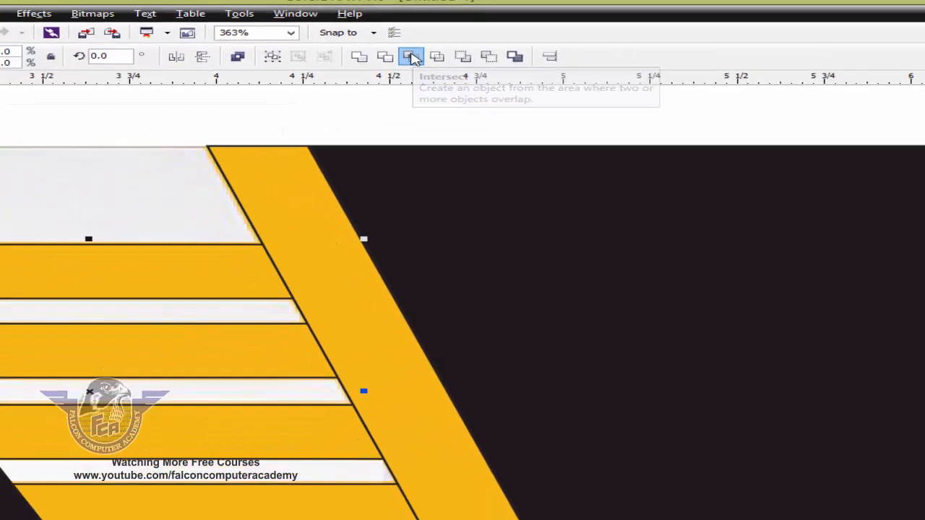
left_click(264, 73)
left_click(250, 115)
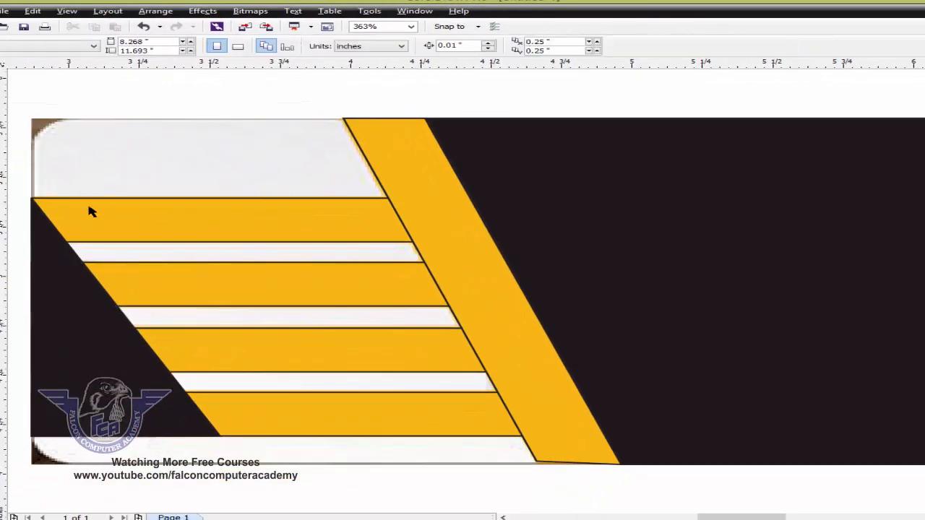
left_click(183, 226)
left_click(194, 218, "shift")
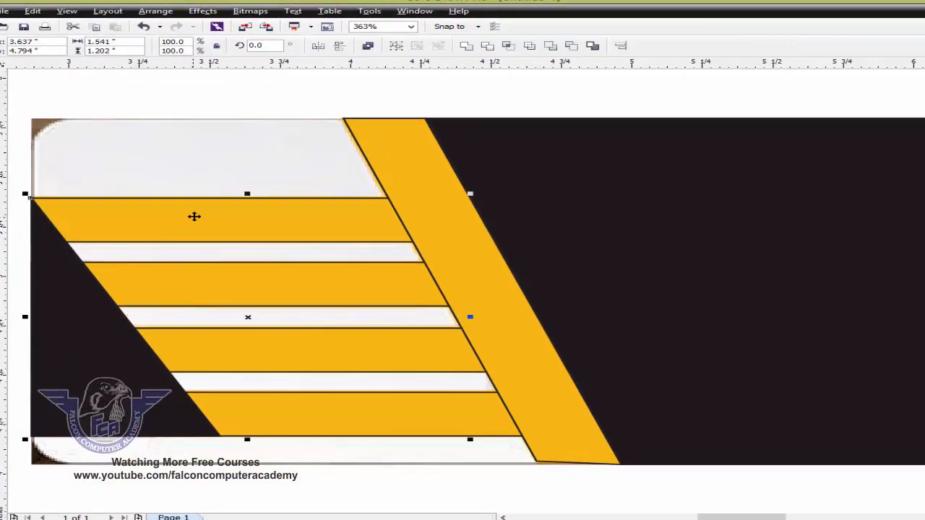
left_click(508, 46)
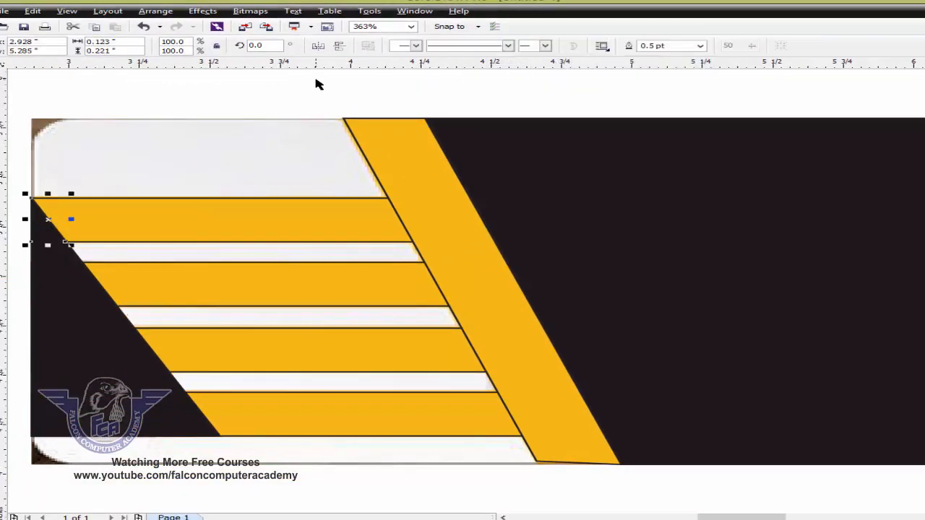
left_click(316, 82)
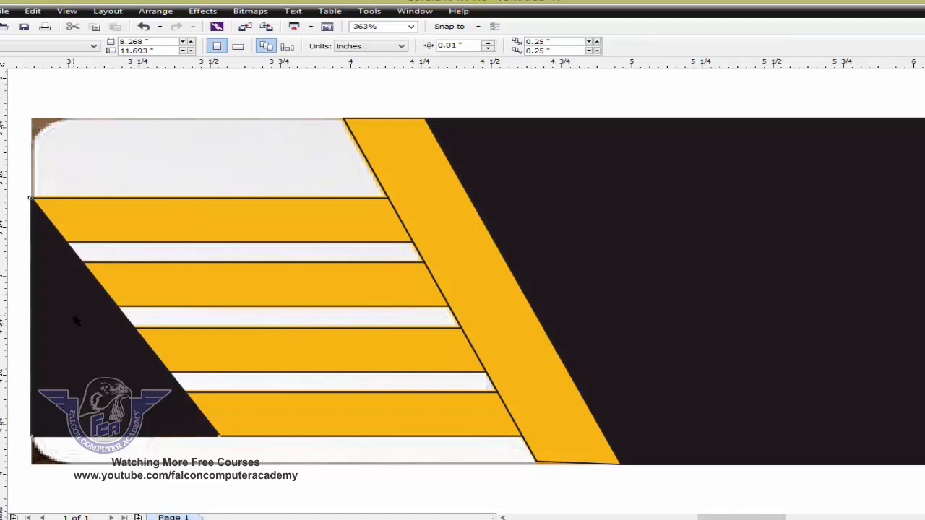
left_click(75, 321)
key("Delete")
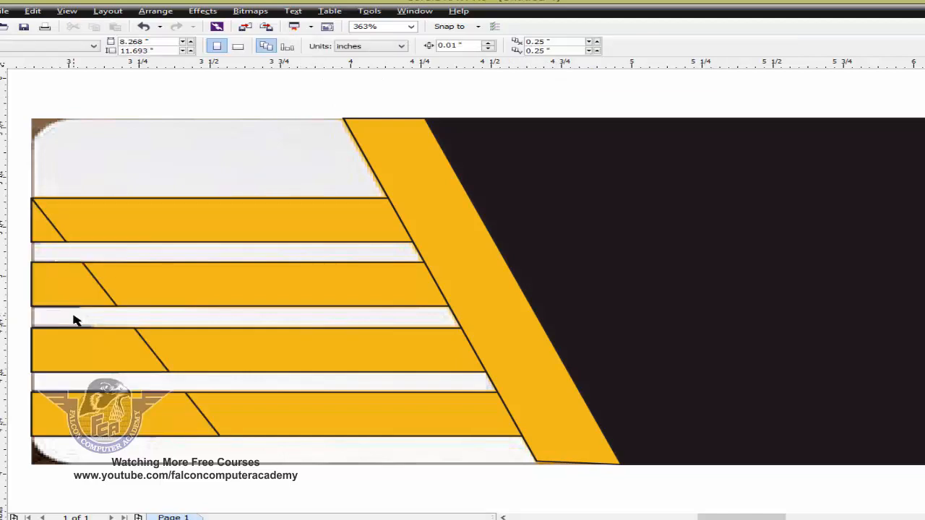
Fill the four slanted pieces at the left ends of the stripes with the dark color sampled from the large dark area
left_click(52, 233)
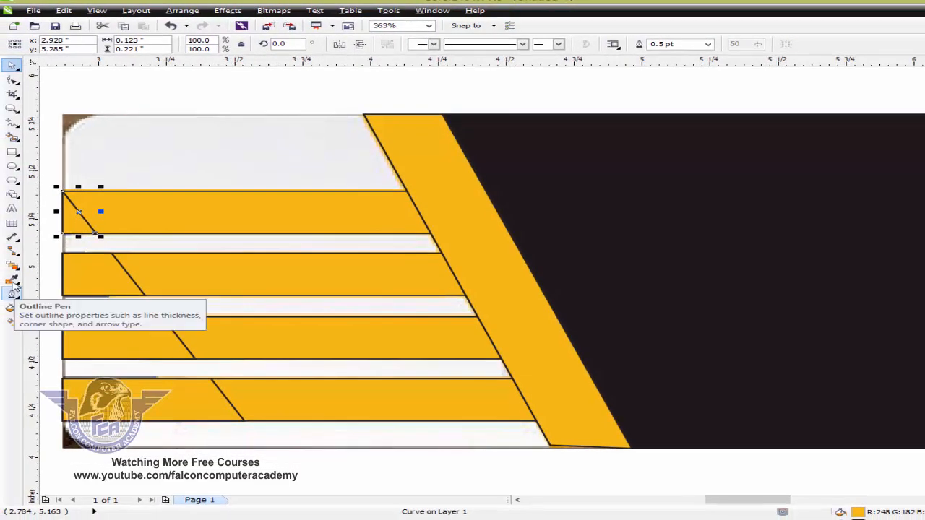
left_click(750, 221)
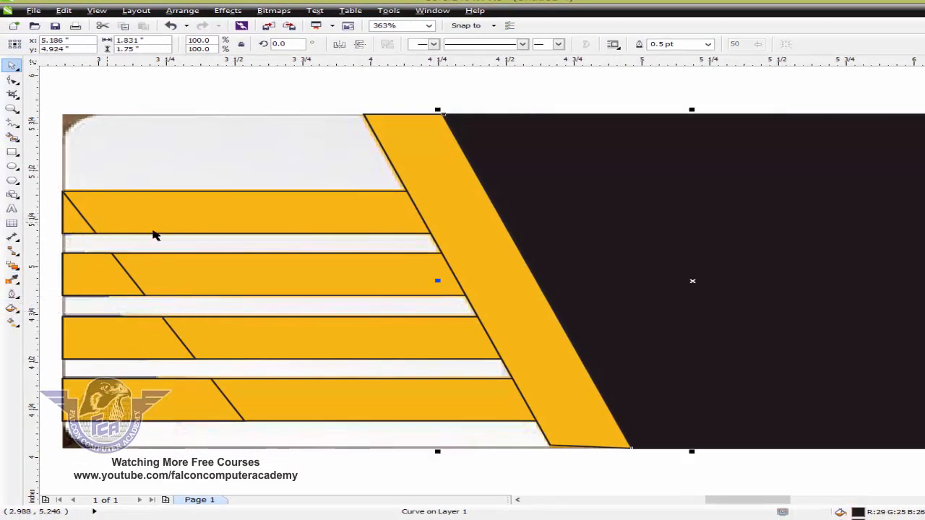
left_click(13, 280)
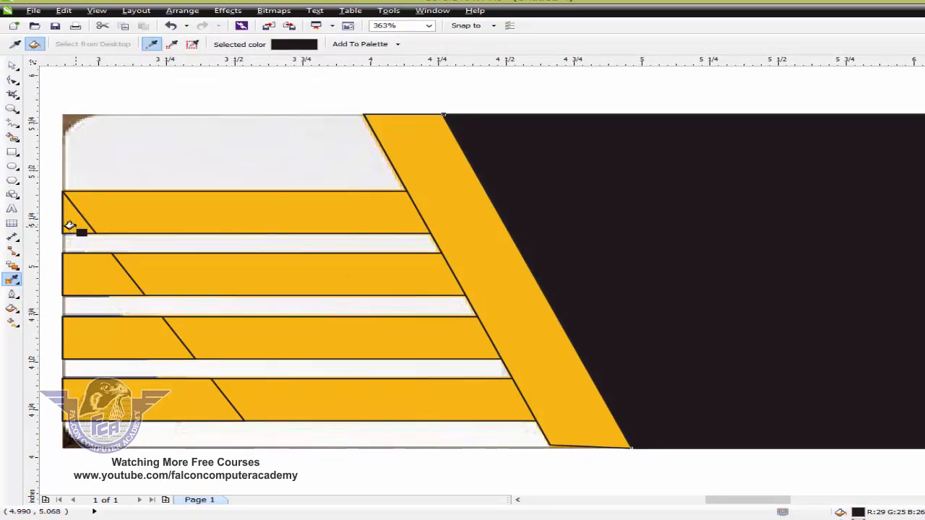
left_click(70, 225)
left_click(85, 292)
left_click(106, 336)
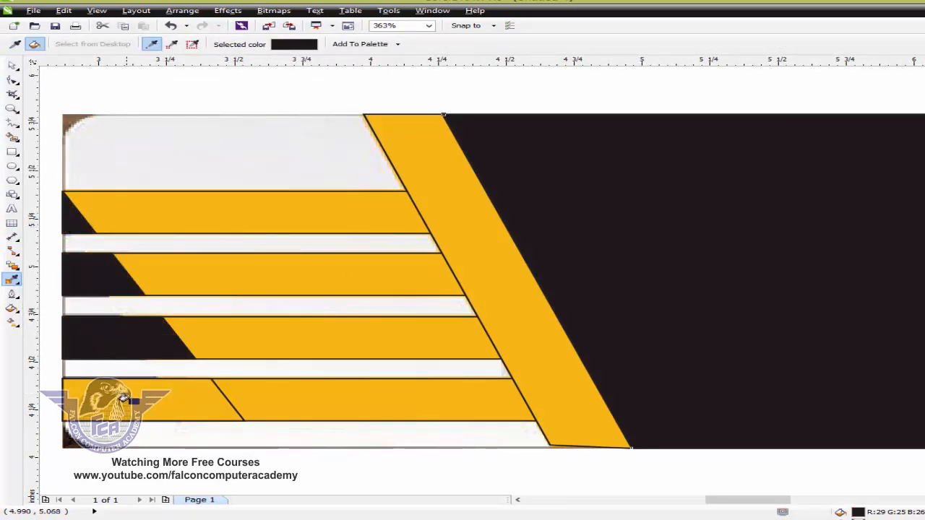
left_click(124, 398)
key("space")
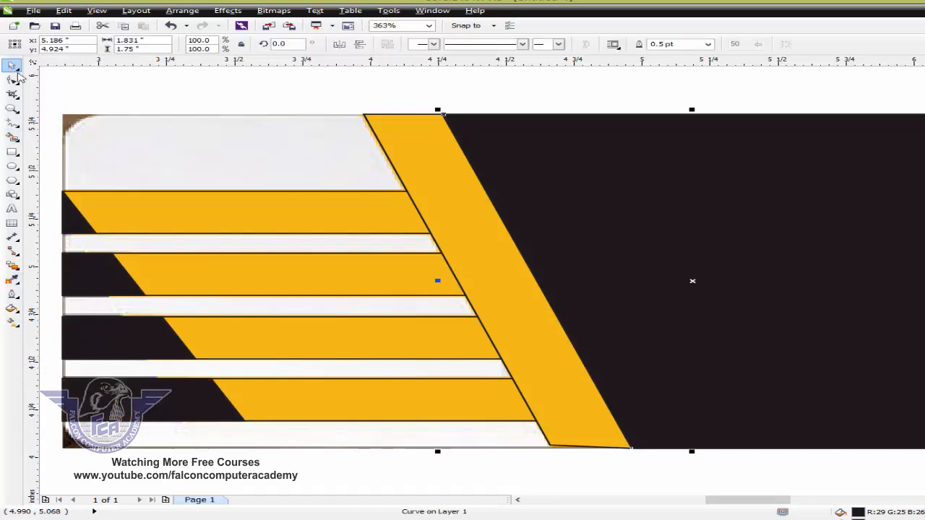
Move all the traced shapes below the reference image, and group them with their outlines removed
scroll(82, 176, "down", 3)
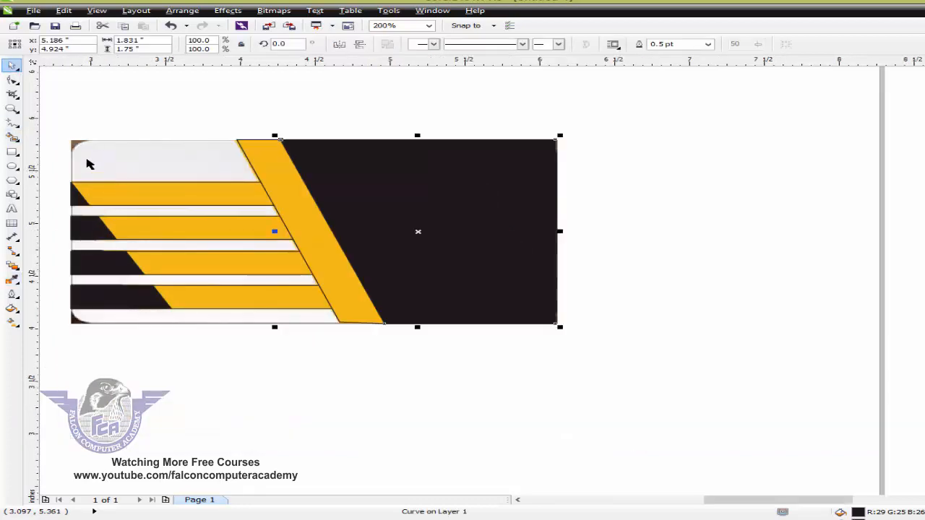
left_click(73, 125)
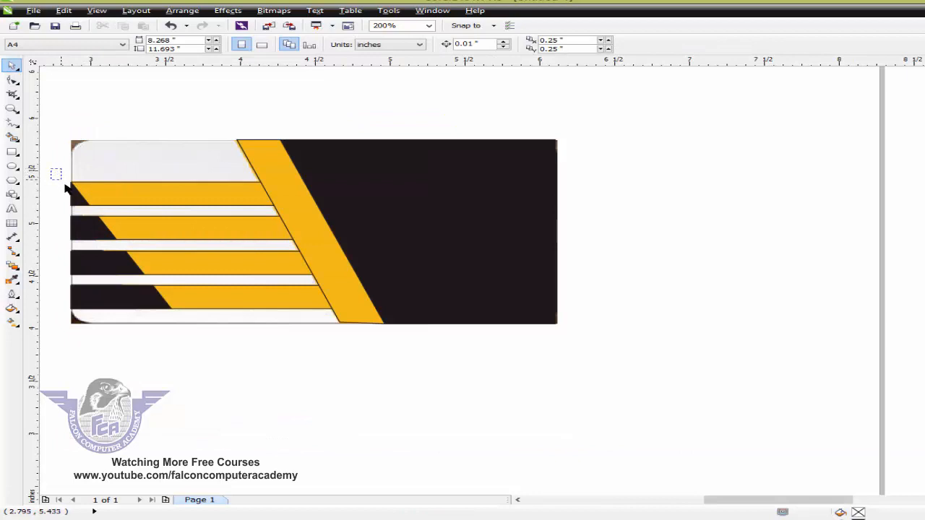
left_click_drag(65, 189, 193, 342)
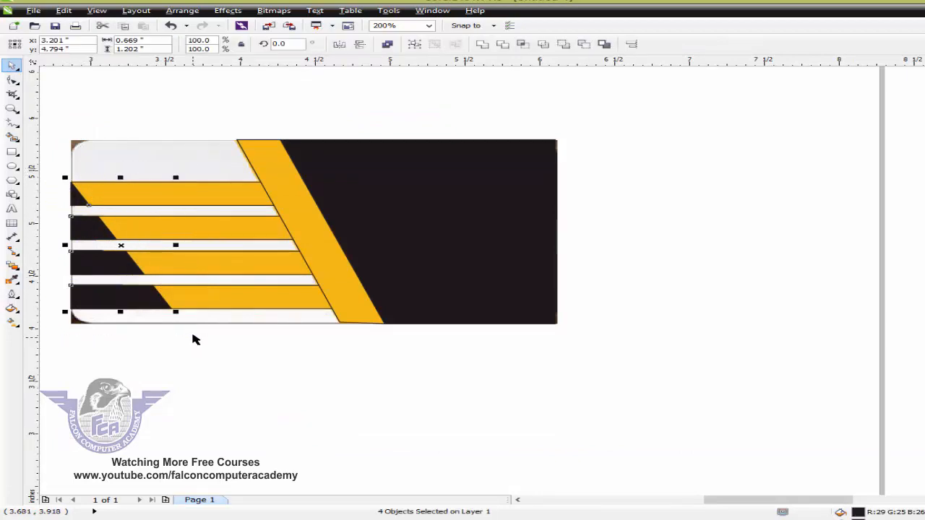
left_click(248, 273, "shift")
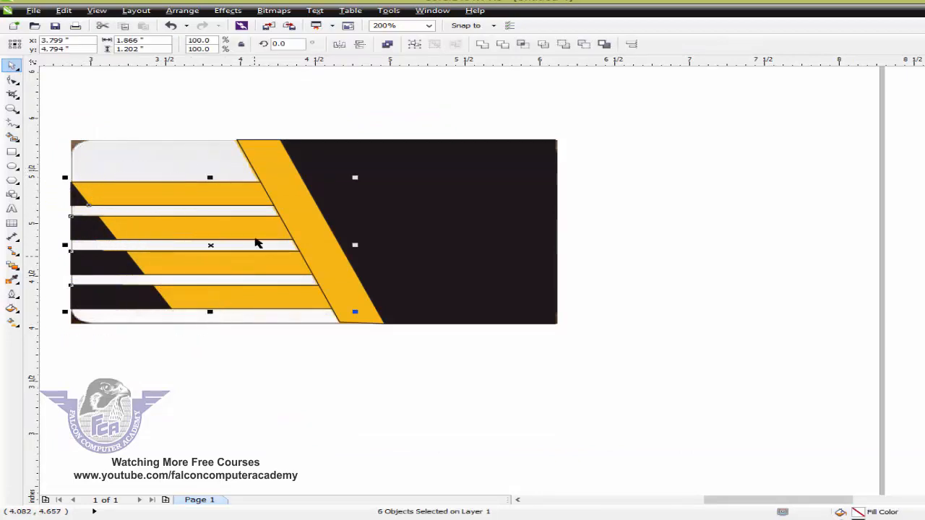
left_click(292, 202, "shift")
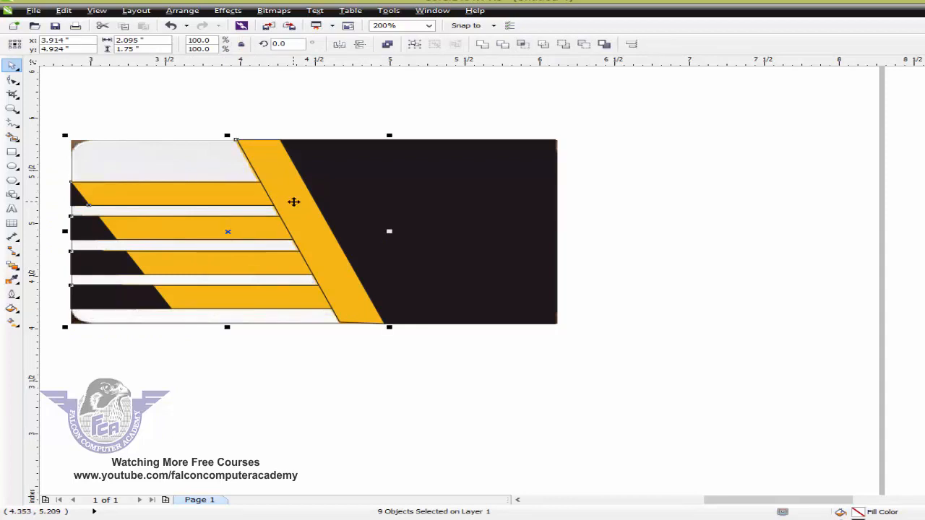
left_click(447, 209, "shift")
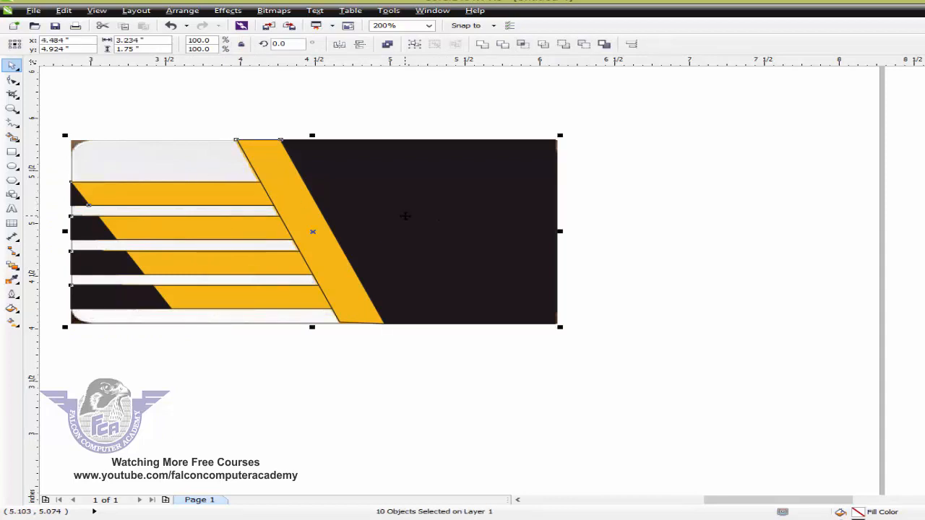
scroll(405, 216, "down", 1)
left_click_drag(417, 220, 397, 341)
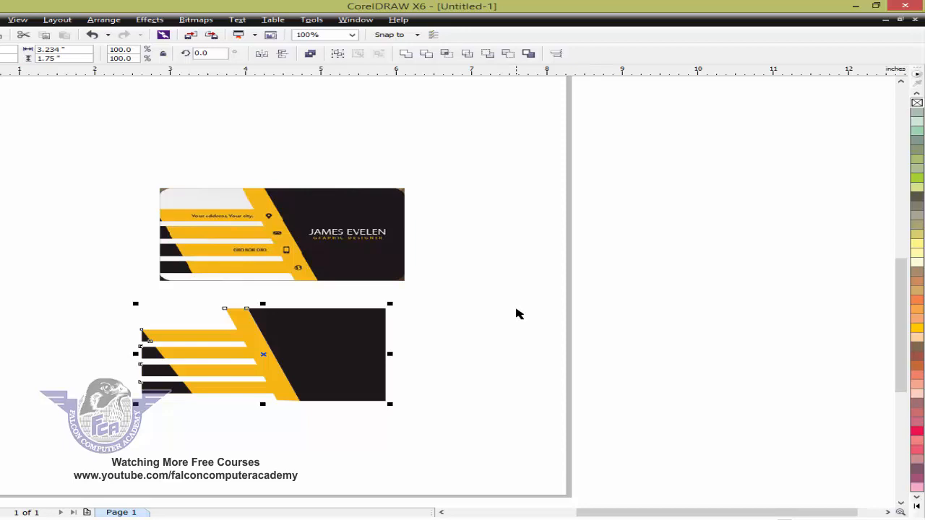
right_click(338, 332)
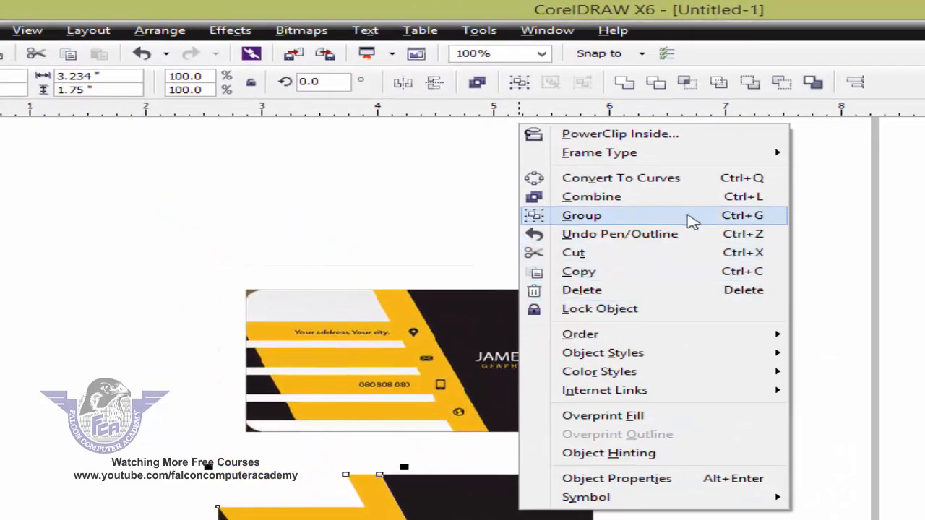
left_click(692, 215)
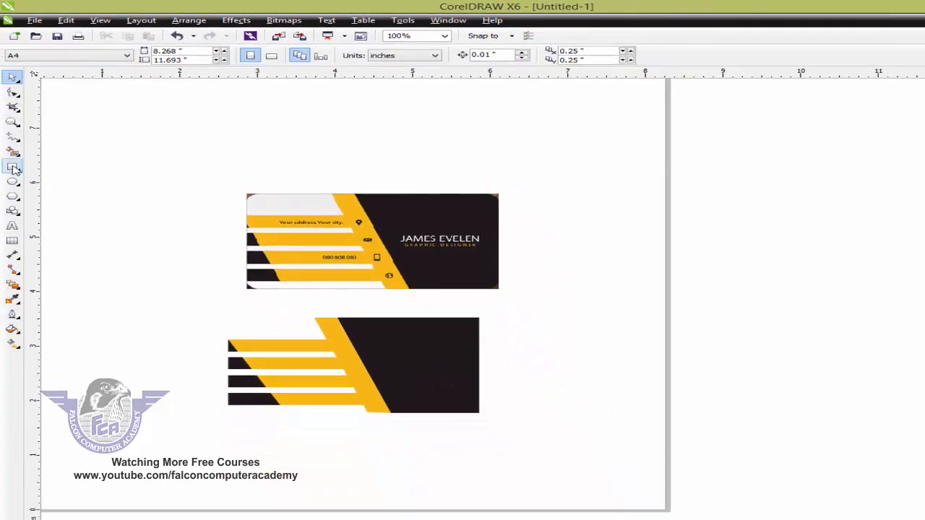
Draw a rectangle above the reference image and set its size to 3.25 by 1.75 inches
left_click(12, 167)
left_click_drag(128, 110, 460, 178)
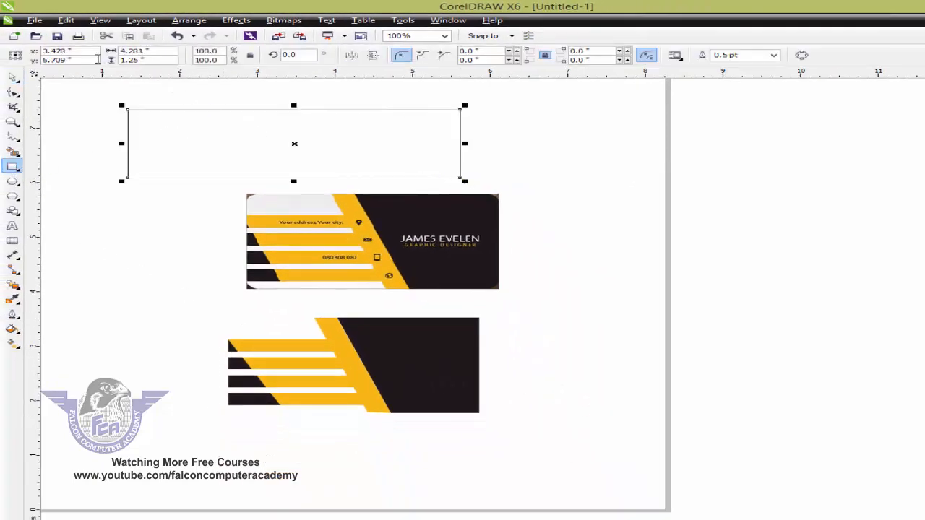
left_click(155, 52)
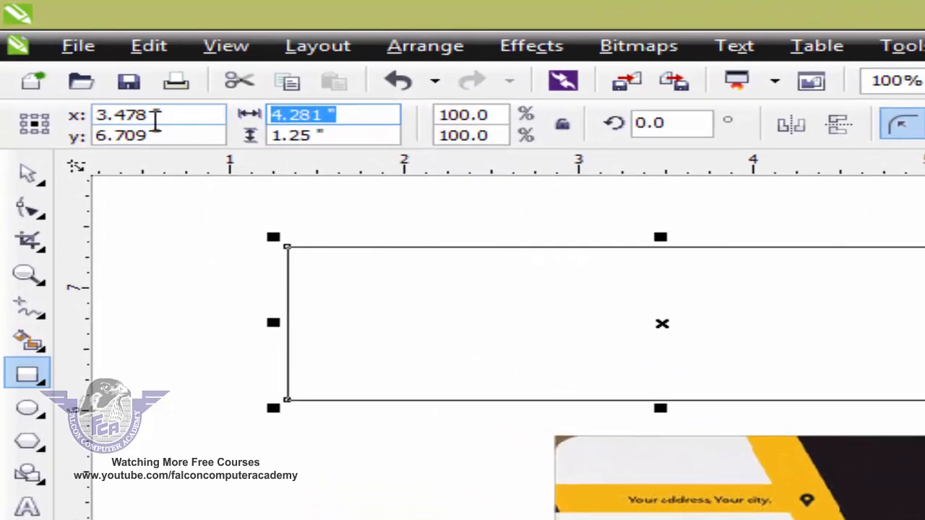
type("3.25")
key("Tab")
type("1.")
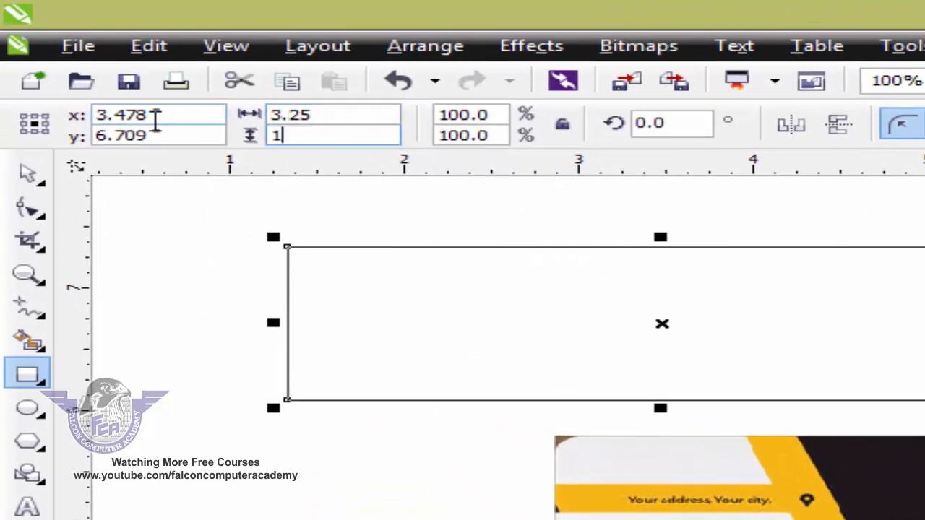
type("75")
key("Return")
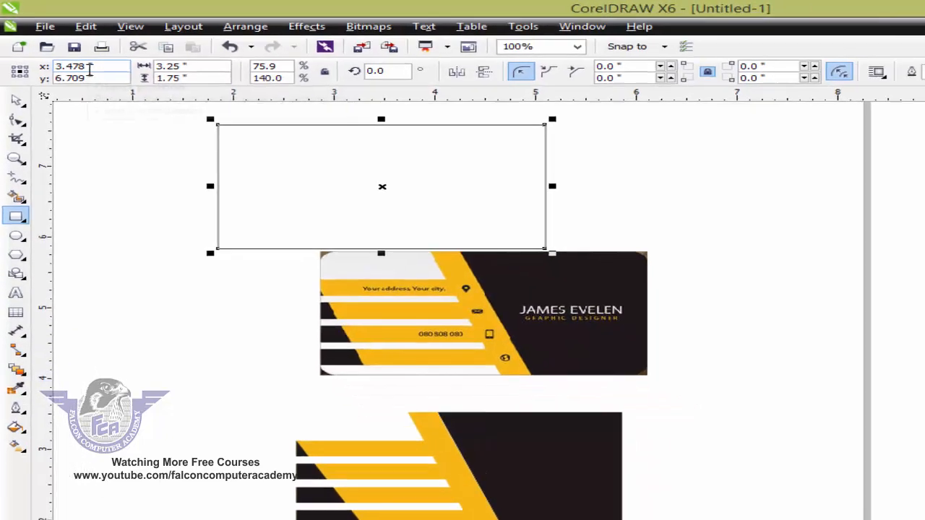
Center the grouped artwork horizontally and vertically on the new 3.25 by 1.75 inch rectangle
left_click(16, 96)
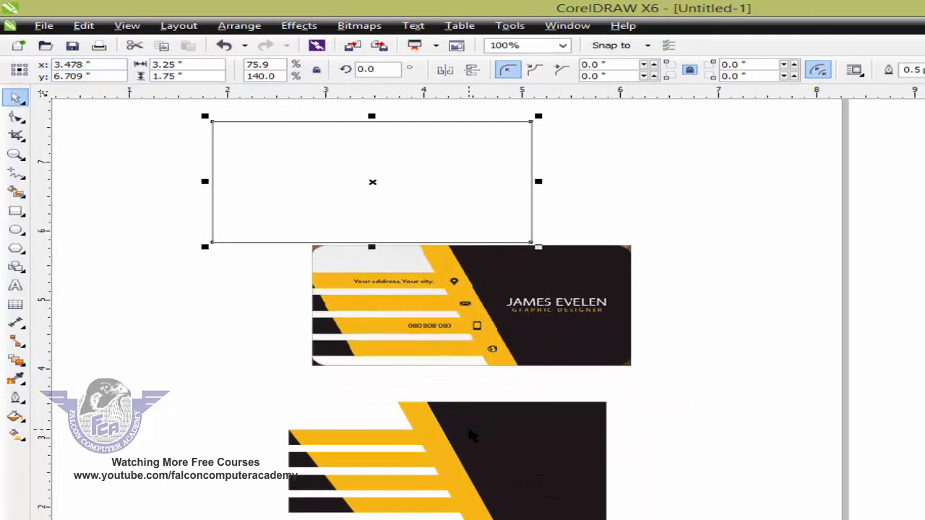
left_click(480, 441)
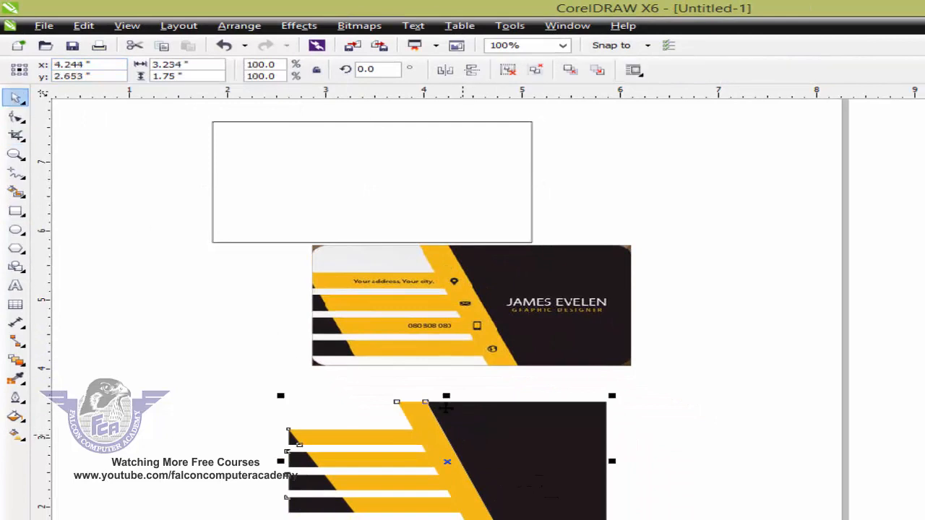
left_click(347, 169)
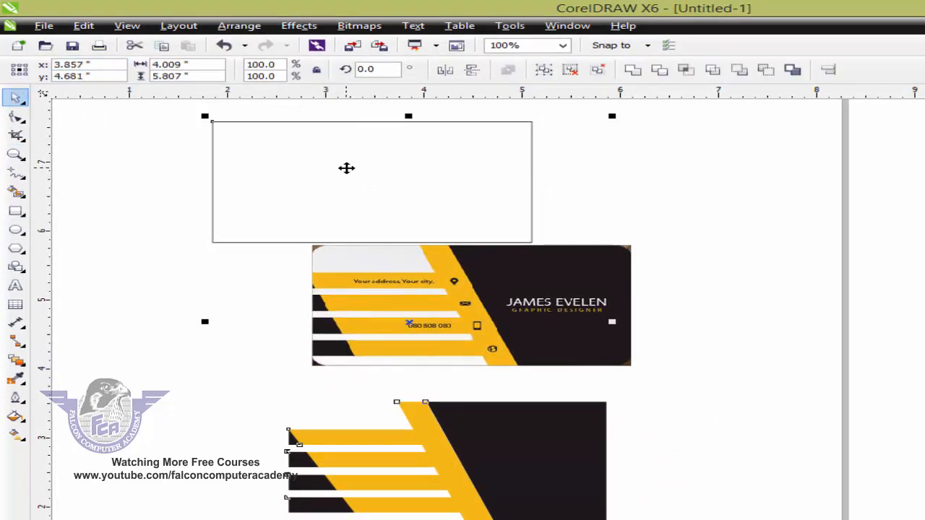
left_click(346, 167)
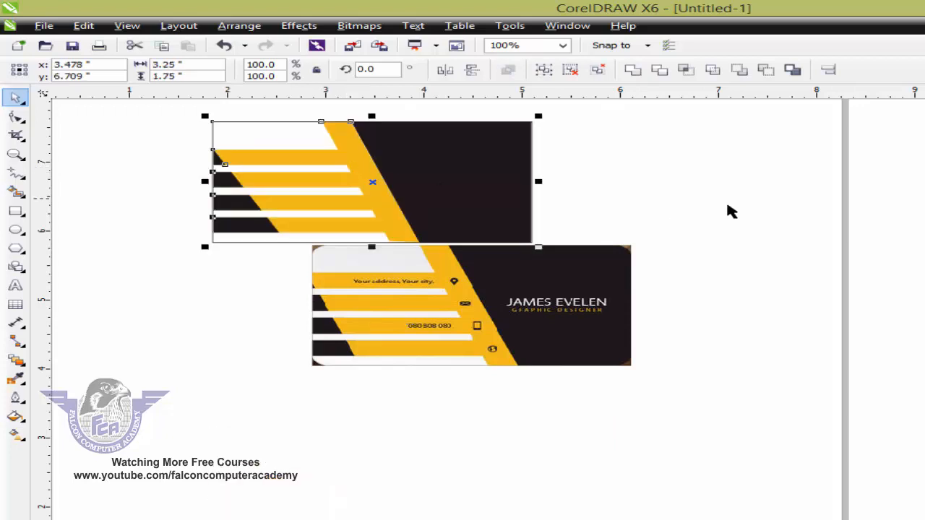
left_click(715, 212)
Move the reference image down, and place the artwork with its rectangle directly above it
left_click_drag(558, 279, 518, 425)
left_click(381, 308)
scroll(584, 89, "up", 3)
left_click_drag(506, 222, 500, 384)
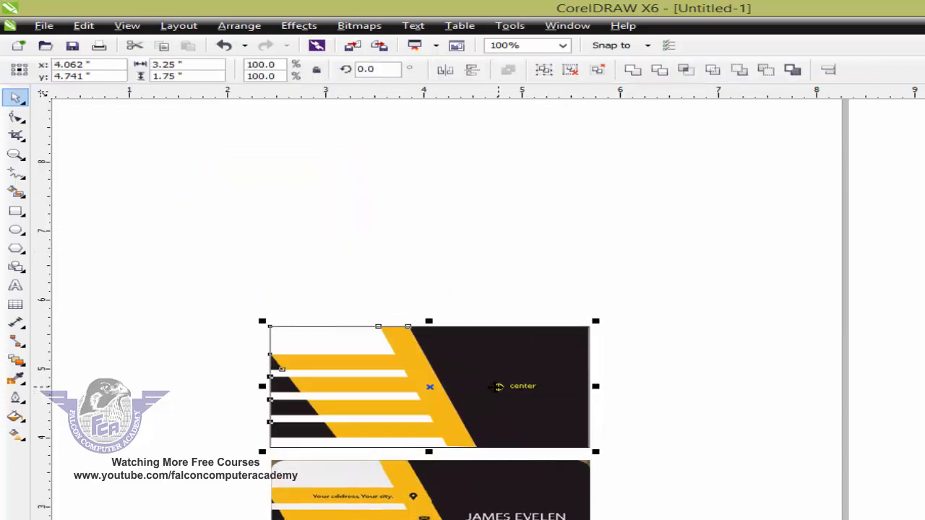
scroll(488, 384, "up", 3)
key("Escape")
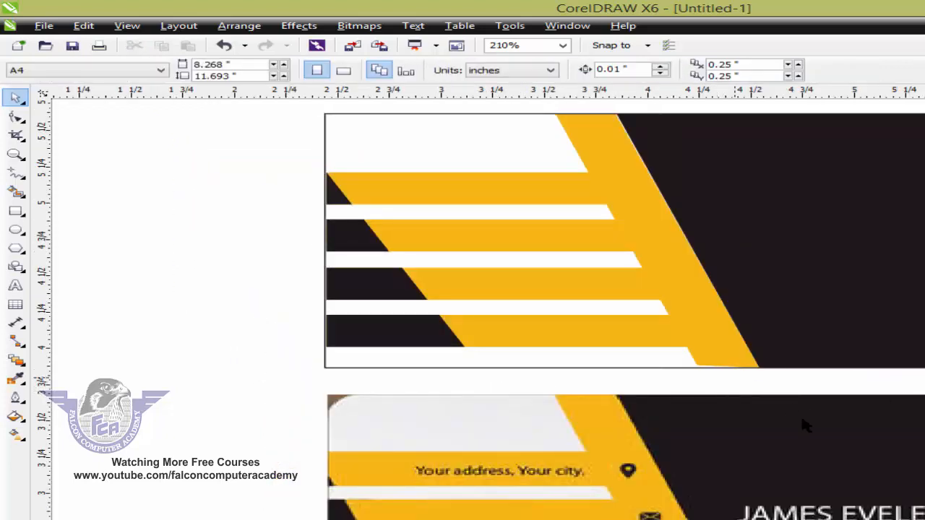